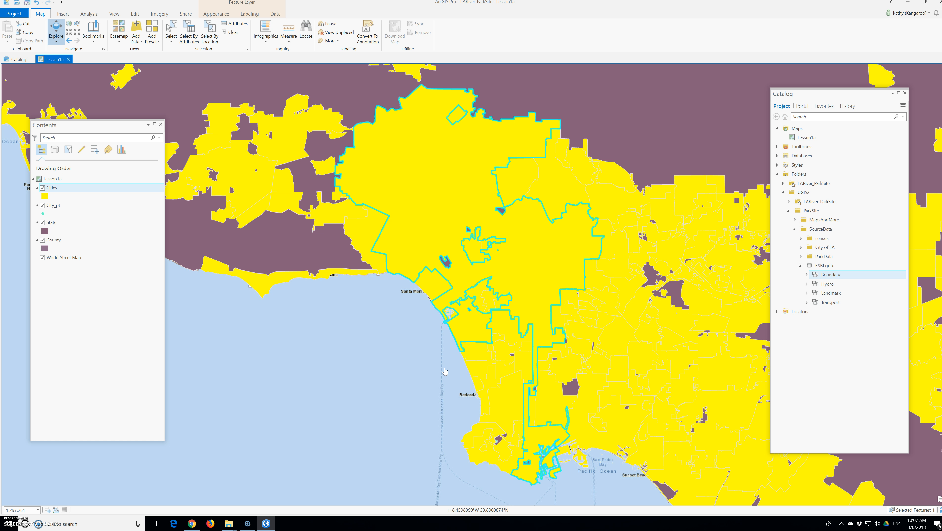
- Clear the map selection and start a new definition query clause for the Cities layer
left_click(223, 32)
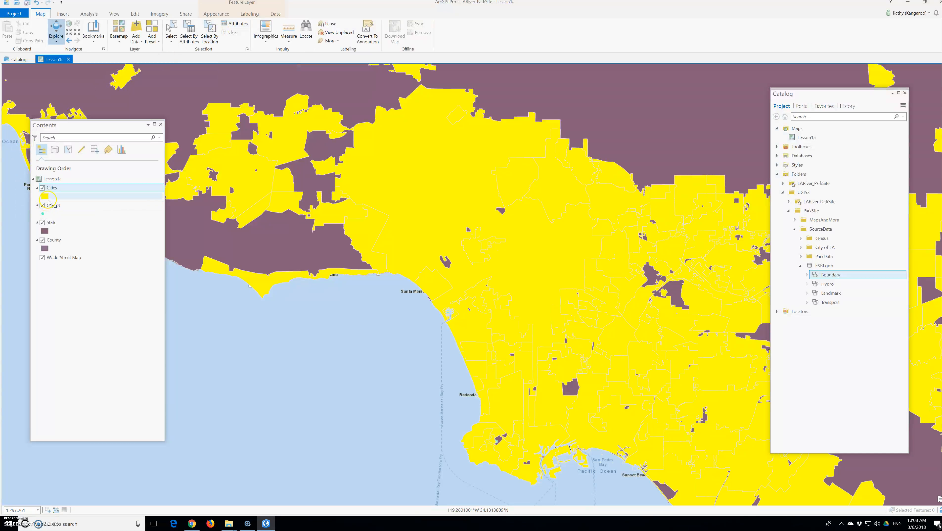
right_click(52, 187)
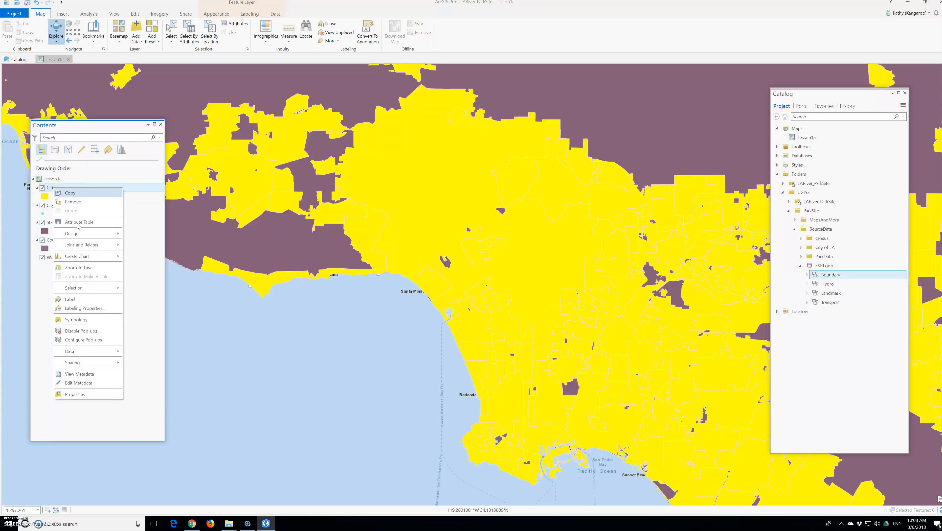
left_click(96, 393)
left_click(97, 384)
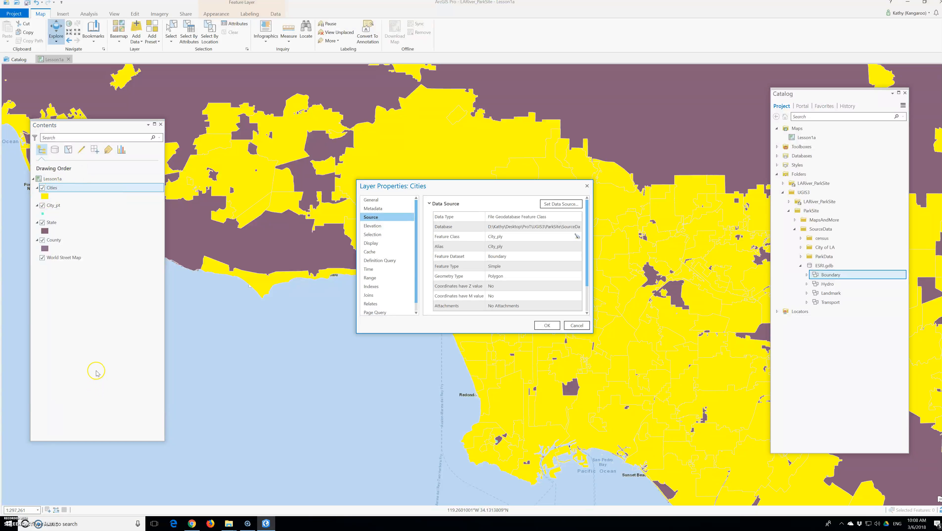
left_click(391, 260)
left_click(452, 309)
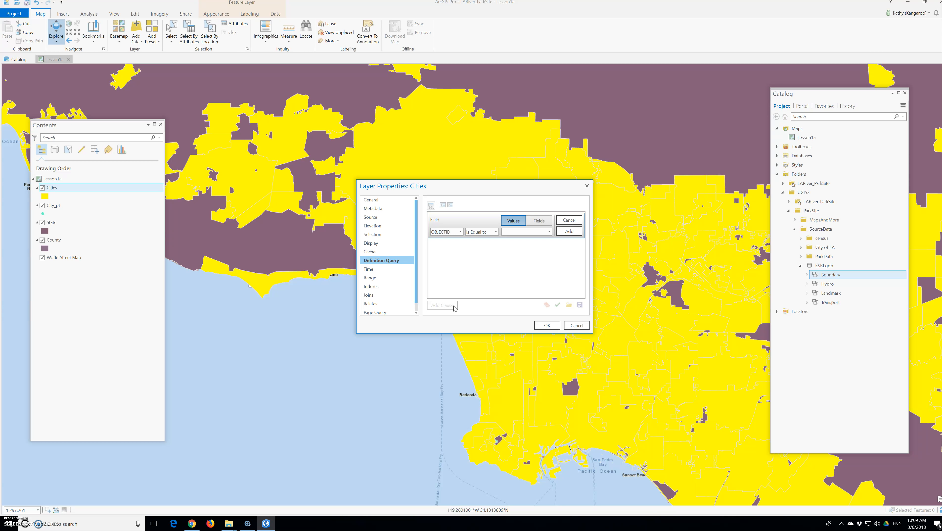
- Define the query clause as NAME is Equal to "Los Angles" and apply it to the Cities layer
left_click(454, 232)
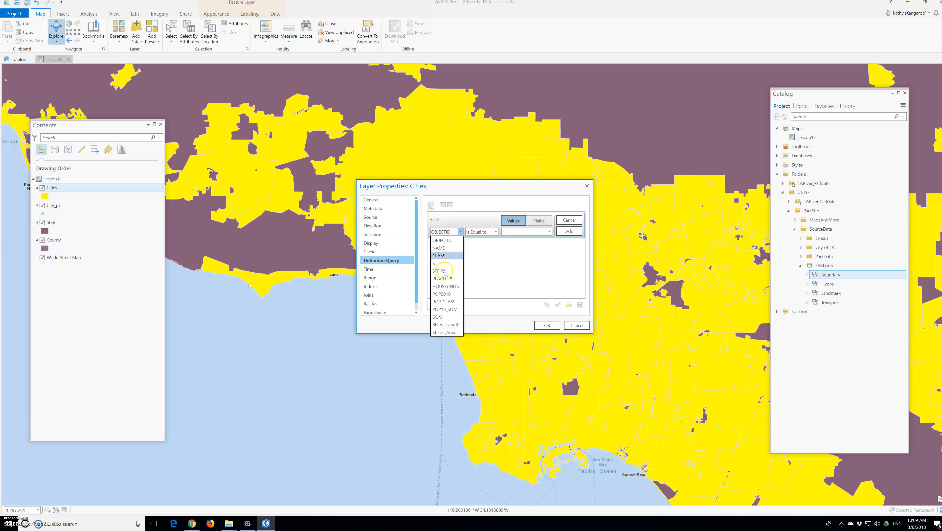
left_click(445, 248)
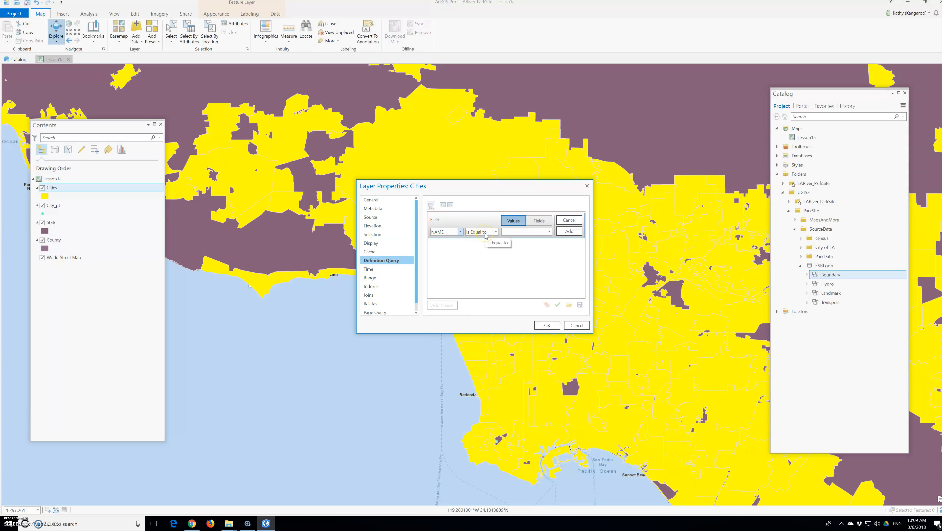
left_click(549, 231)
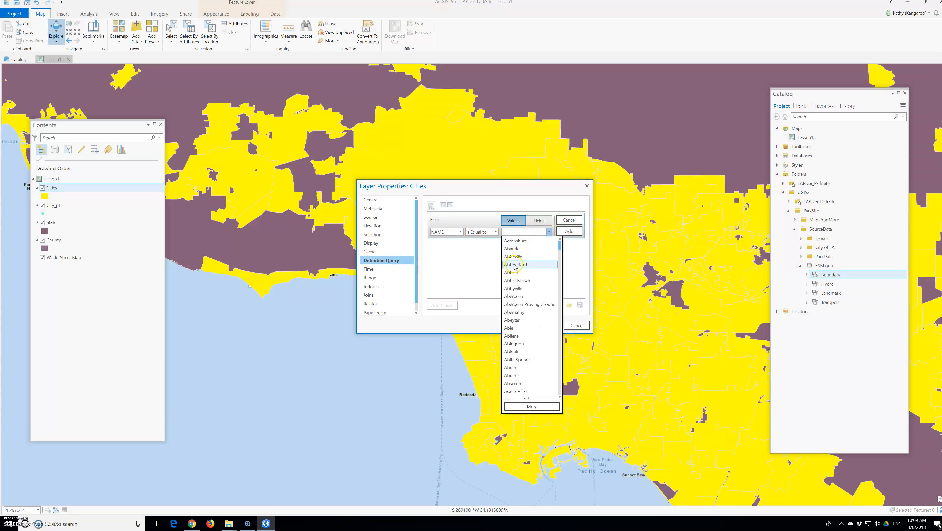
scroll(524, 334, "down", 15)
scroll(524, 336, "down", 20)
scroll(529, 315, "down", 15)
scroll(528, 315, "down", 13)
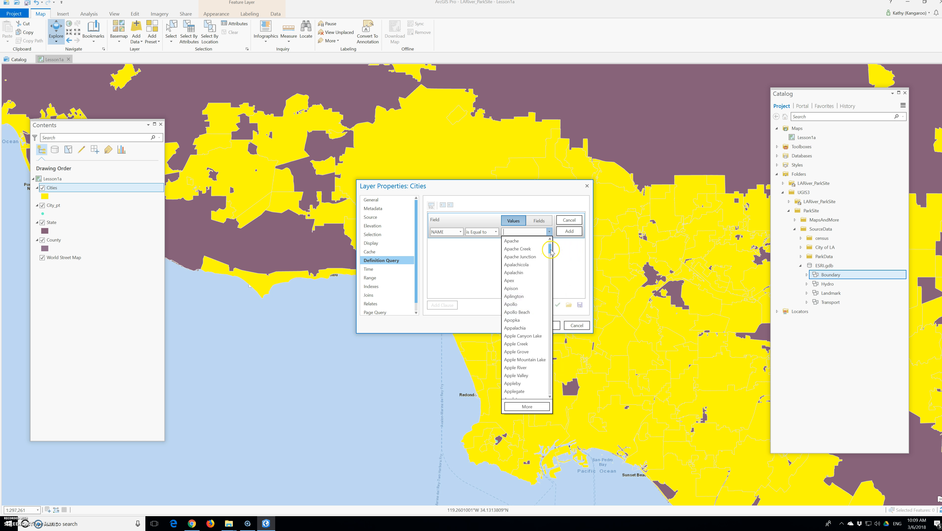
type("Los Angles")
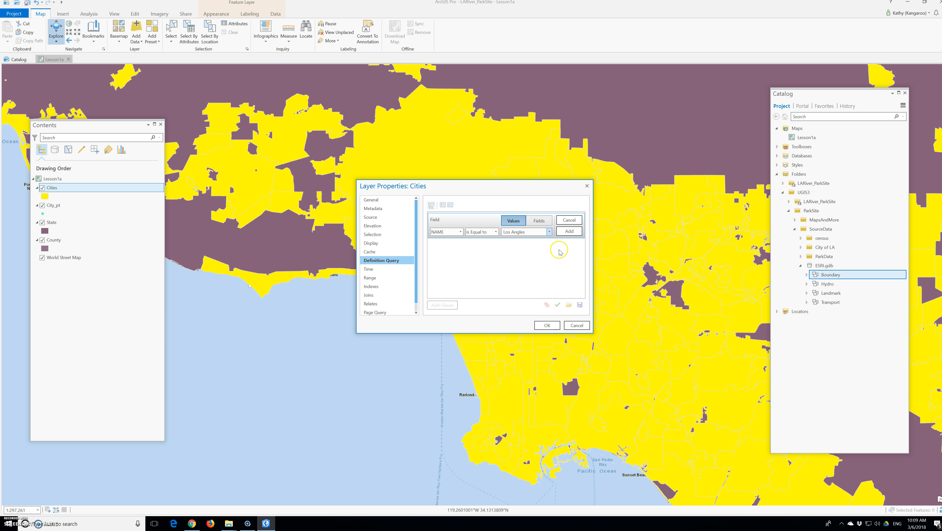
left_click(571, 231)
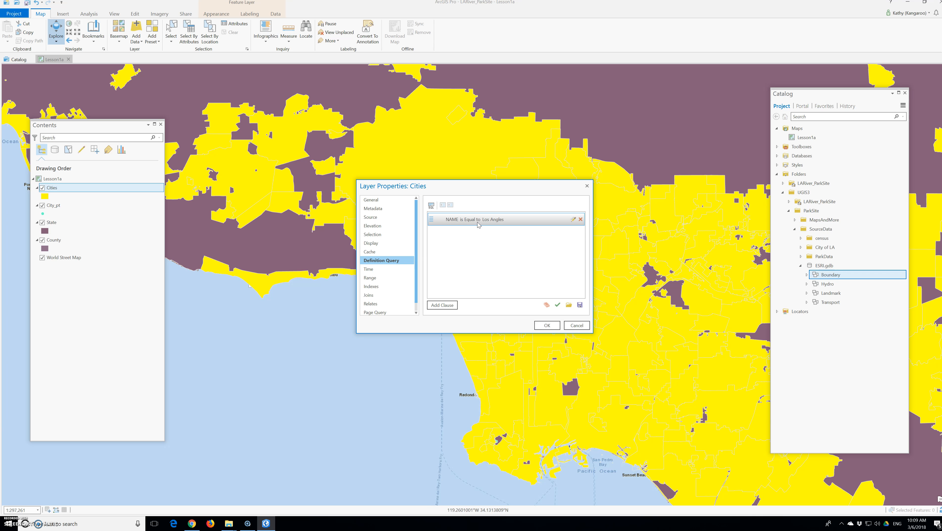
left_click(548, 326)
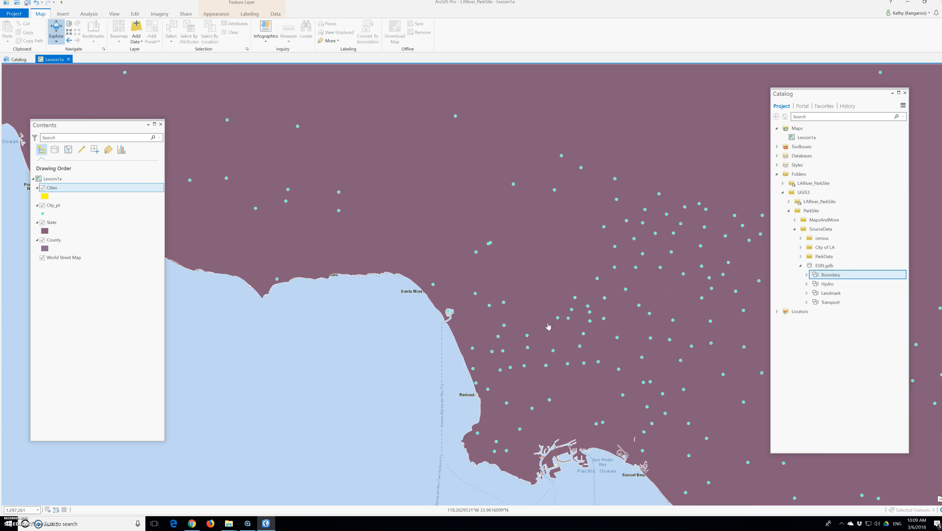
- Zoom to the Cities layer and open its attribute table to check the filtered records
scroll(458, 316, "up", 6)
scroll(460, 316, "down", 3)
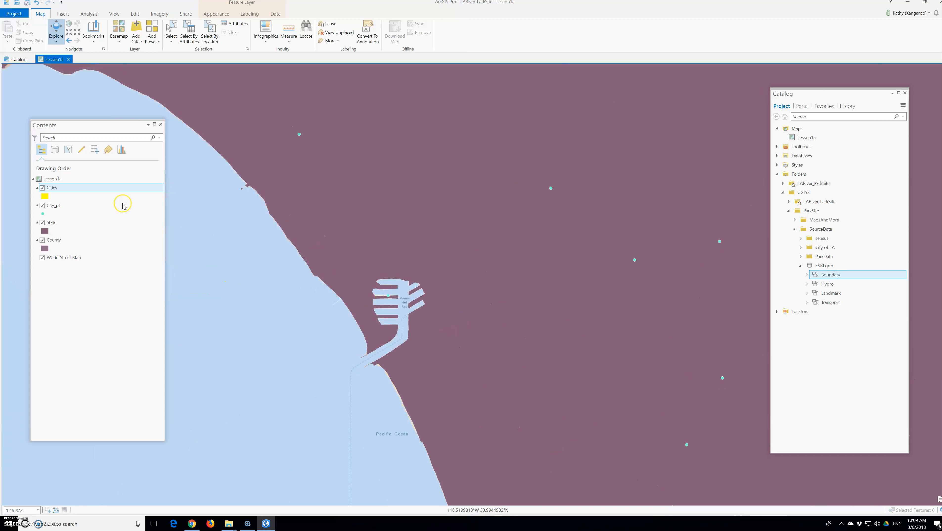
right_click(50, 188)
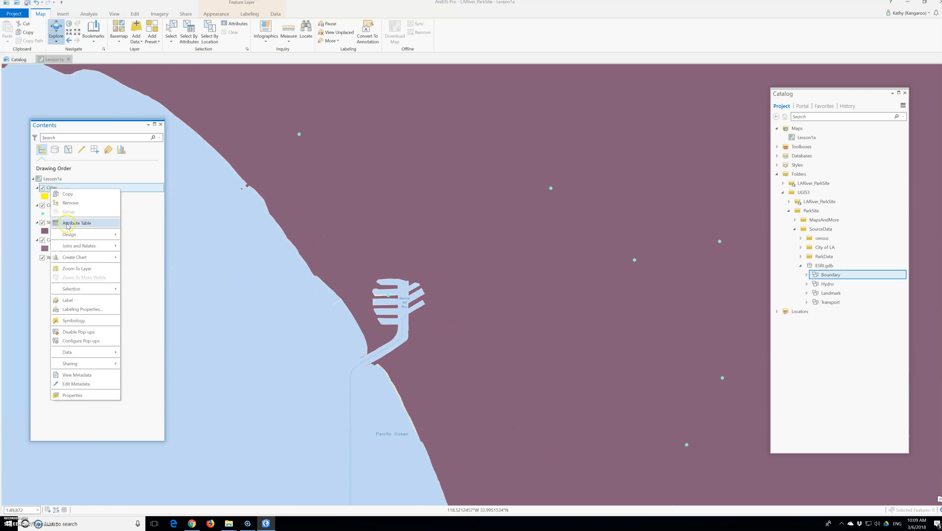
left_click(83, 268)
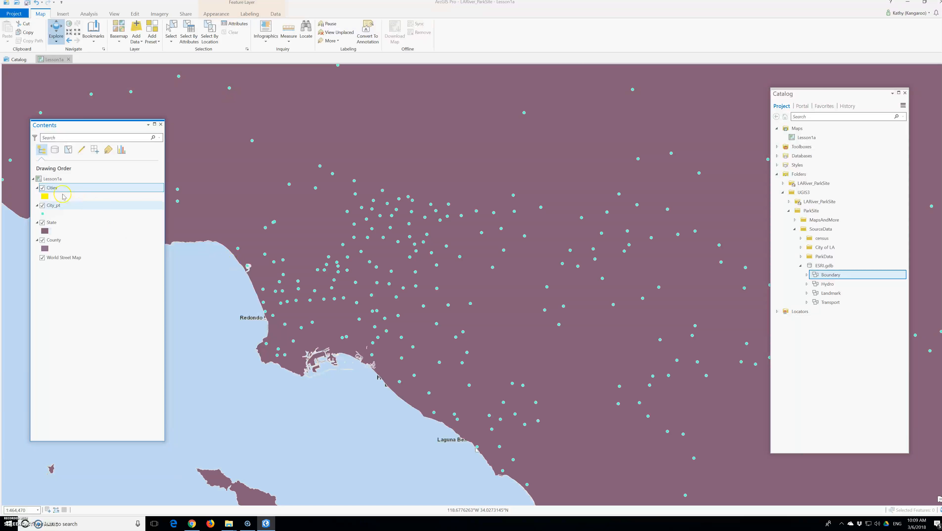
right_click(51, 188)
left_click(74, 224)
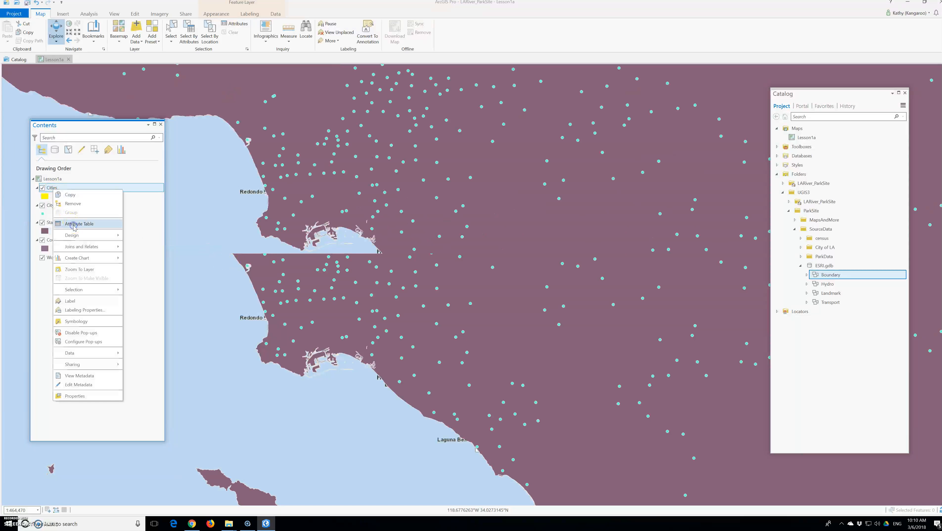
- Correct the Cities layer's definition query so that NAME is Equal to Los Angeles, and apply it
right_click(54, 188)
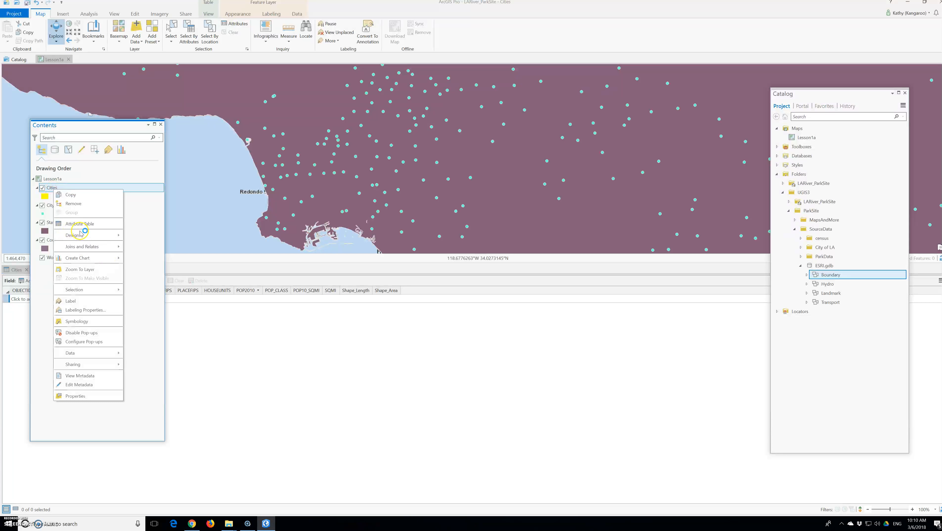
left_click(84, 353)
left_click(75, 395)
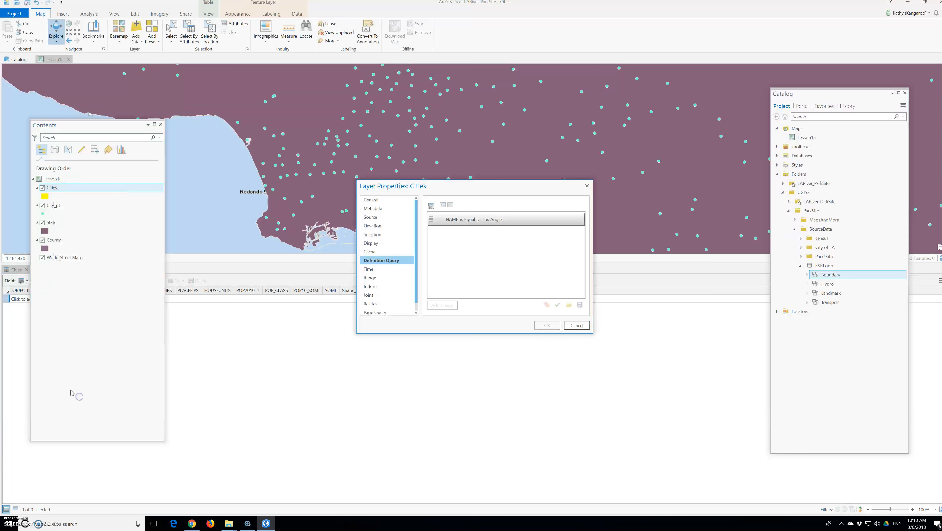
mouse_move(515, 223)
left_click(505, 222)
left_click(529, 232)
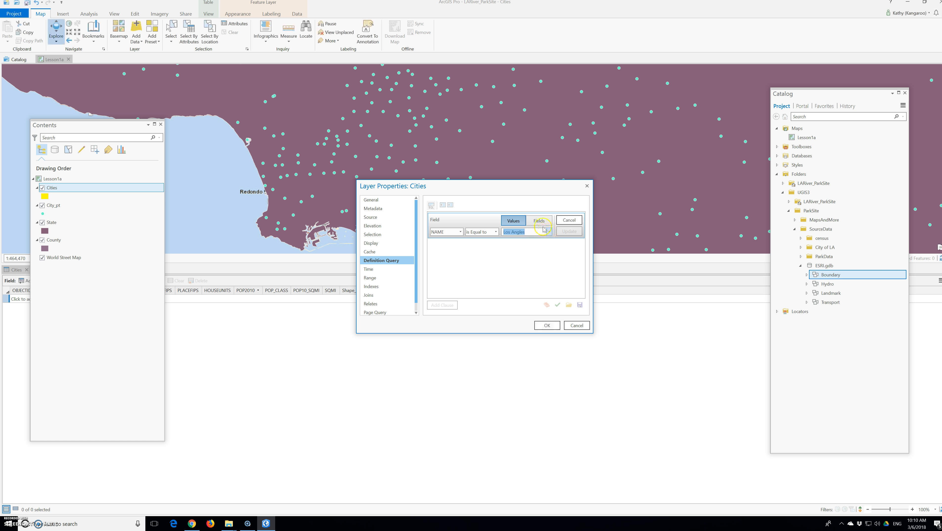
left_click(533, 232)
left_click_drag(533, 231, 495, 231)
type("Los A")
key("Return")
left_click(547, 325)
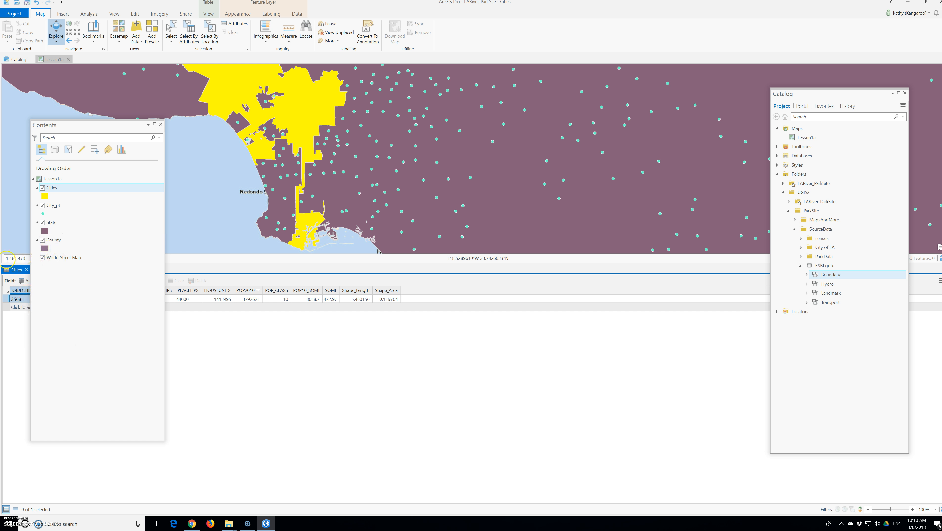
- Rename the Cities layer to Los Angeles
left_click(54, 190)
right_click(54, 190)
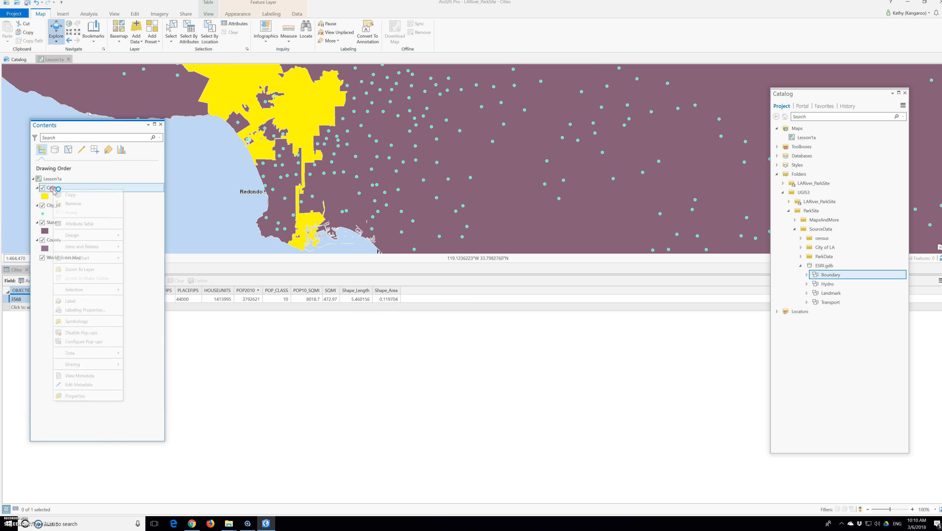
left_click(75, 395)
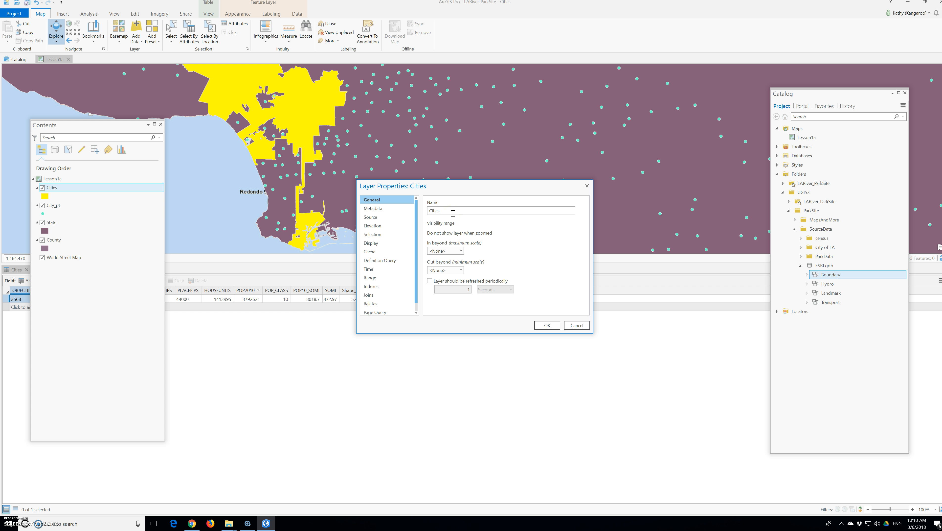
double_click(452, 211)
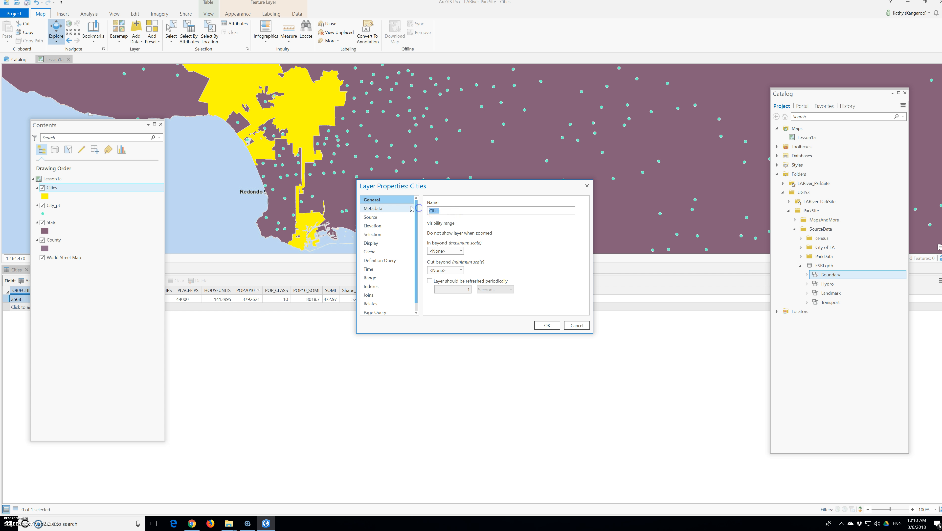
type("Los Angeles")
left_click(553, 325)
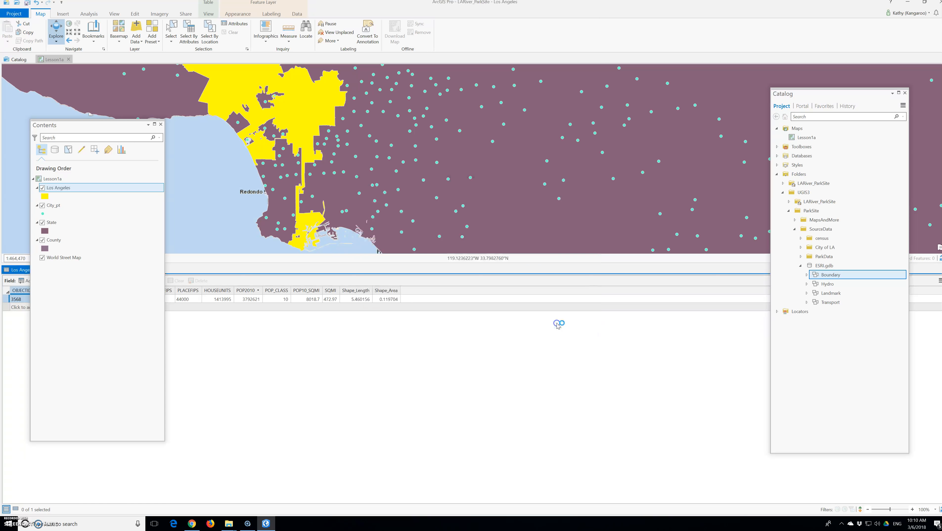
- Move the layer list clear of the attribute table to read the Los Angeles record, and close the table
left_click(510, 300)
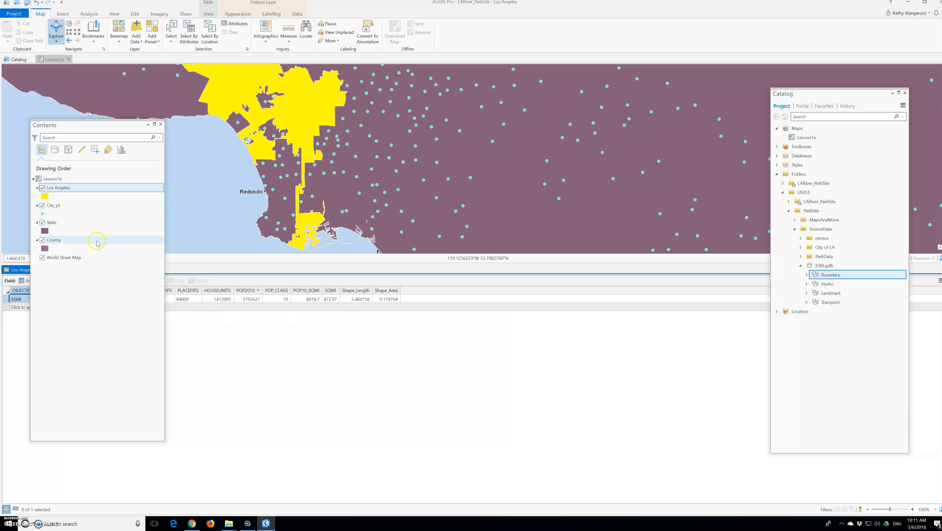
left_click_drag(71, 127, 514, 133)
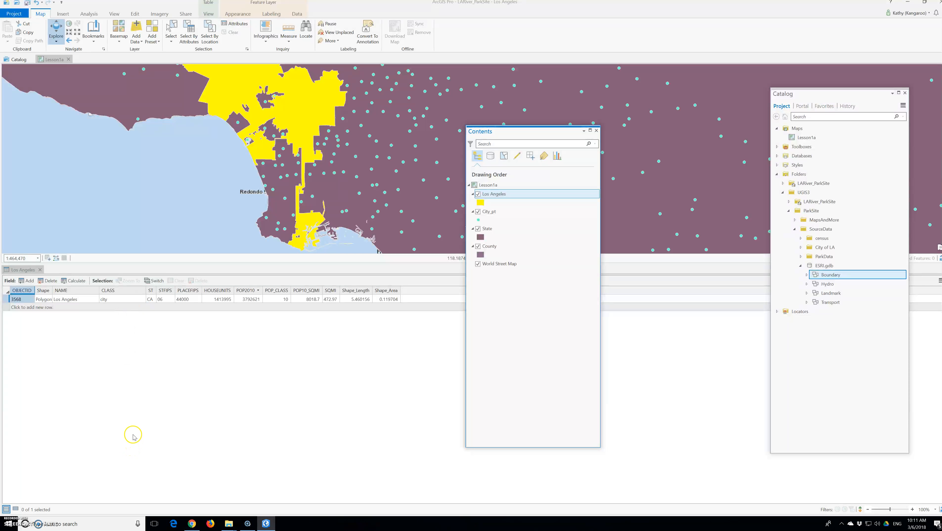
left_click(40, 269)
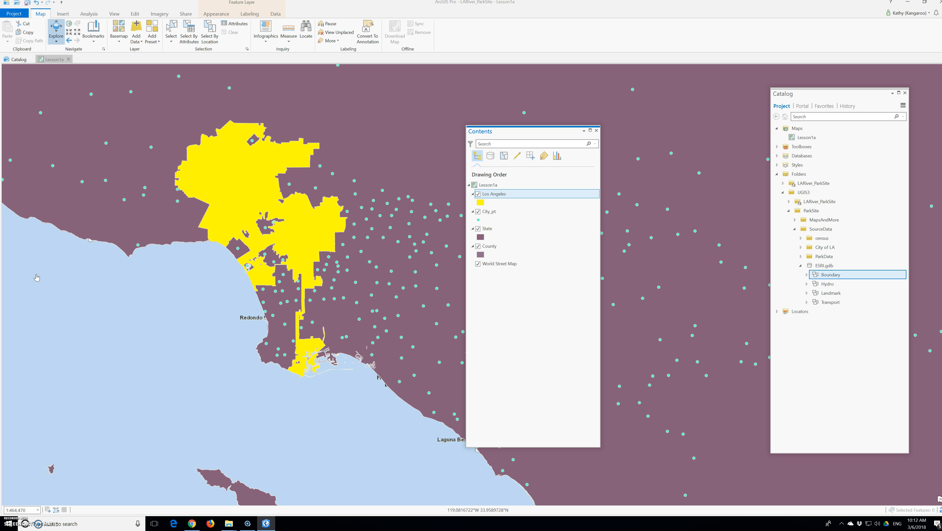
left_click(34, 282)
left_click(377, 279)
left_click(377, 280)
- Add the River feature class from the Hydro dataset to the map above the Los Angeles layer
left_click(807, 284)
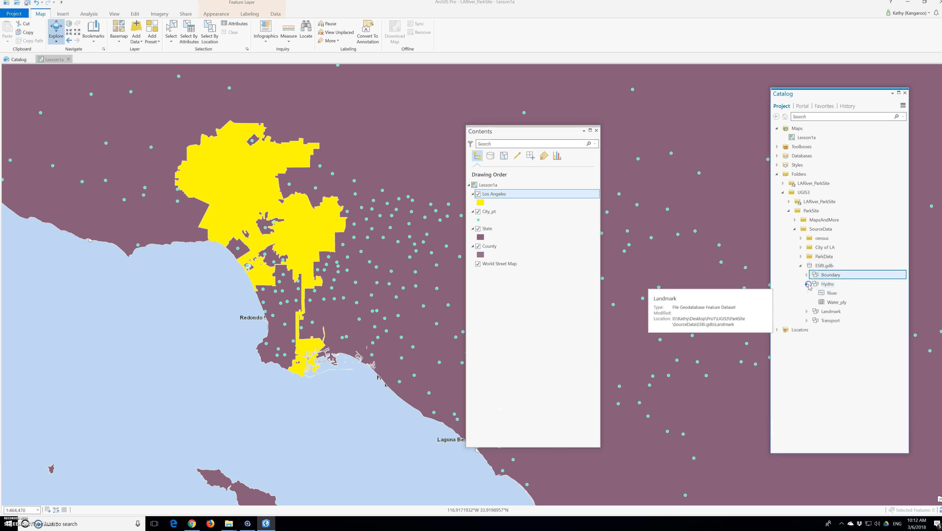
left_click(832, 292)
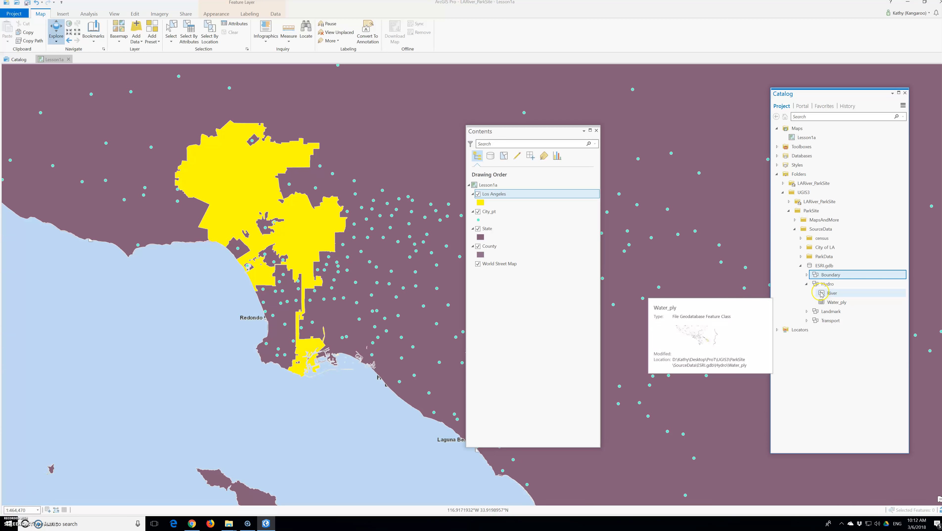
left_click_drag(832, 293, 490, 199)
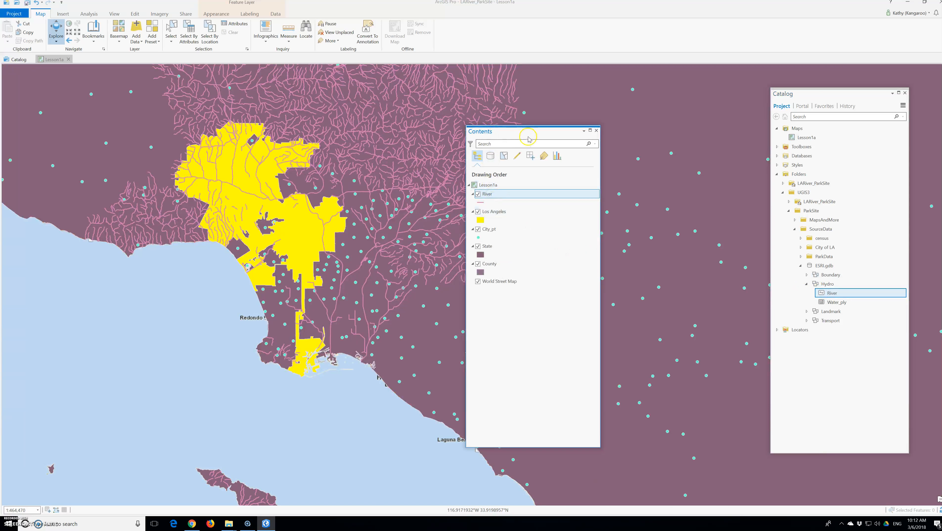
left_click_drag(528, 136, 110, 147)
left_click_drag(366, 237, 560, 297)
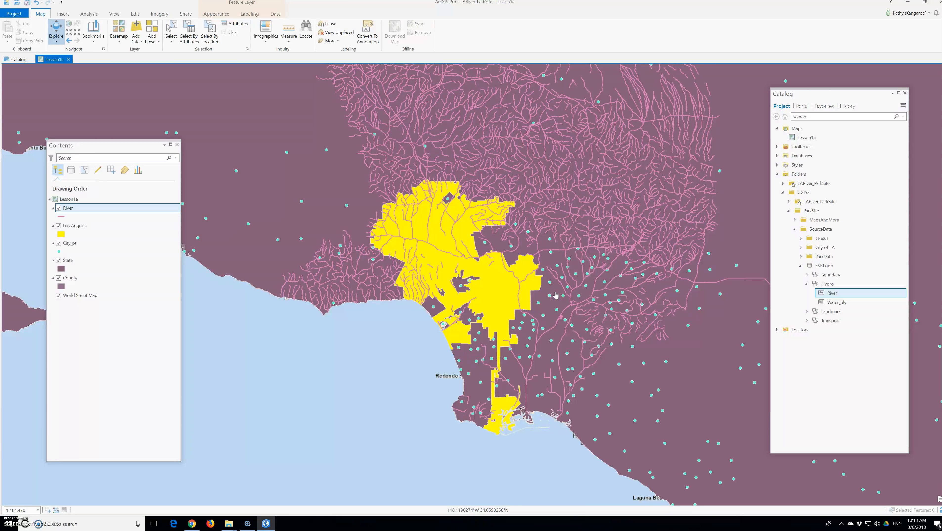
- Change the River layer's line color to Moorea Blue
right_click(823, 301)
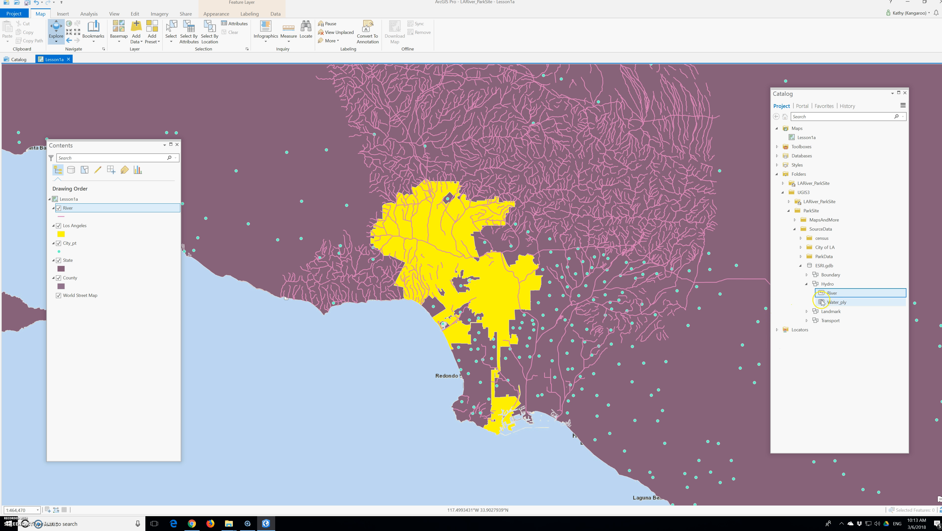
right_click(824, 293)
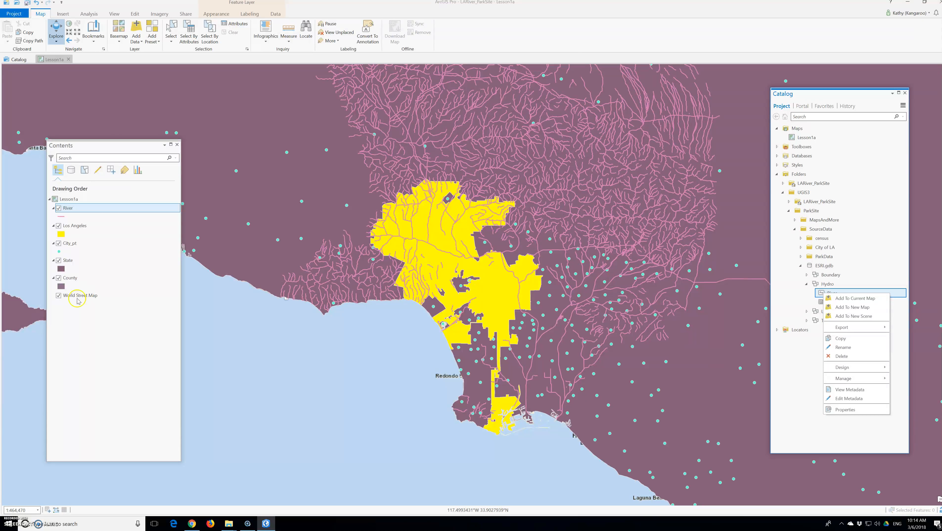
right_click(60, 217)
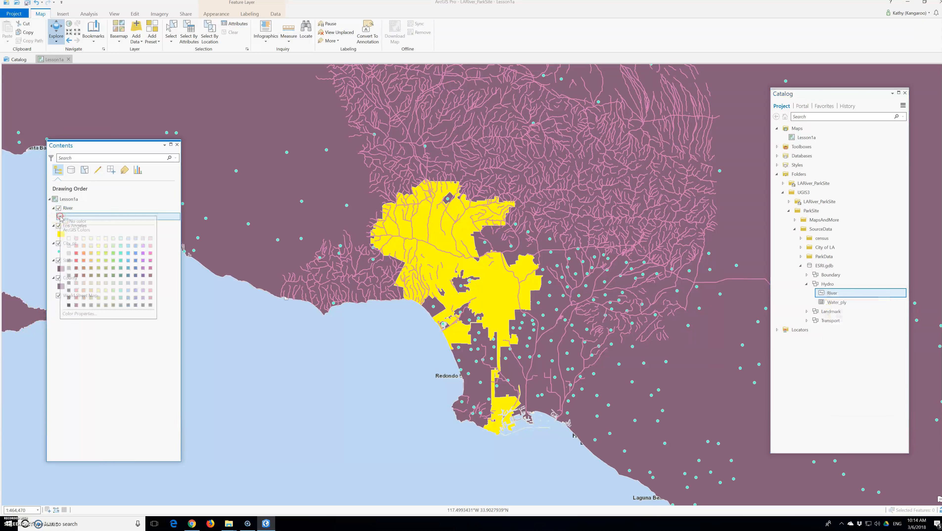
left_click(128, 260)
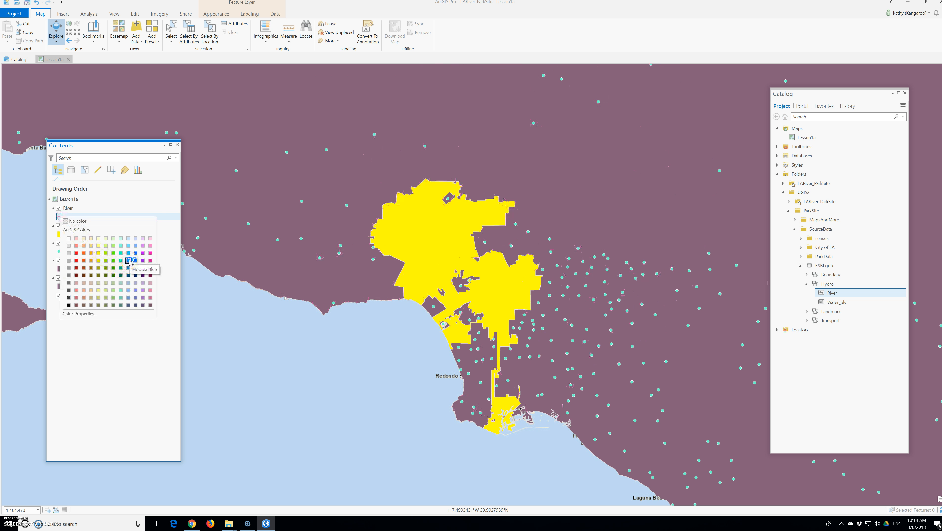
- Apply the ArcGIS 2D Water (line) symbol to the River layer and return to the layer list
left_click(60, 216)
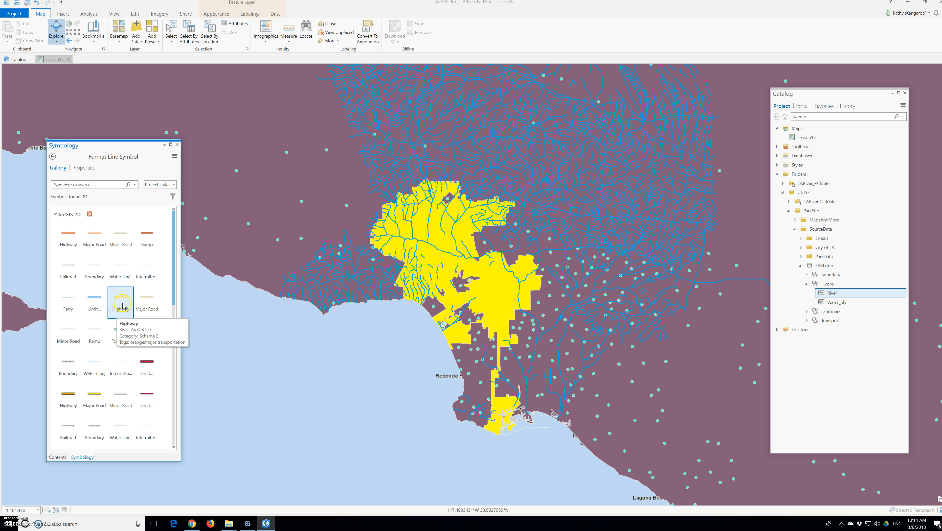
left_click(124, 269)
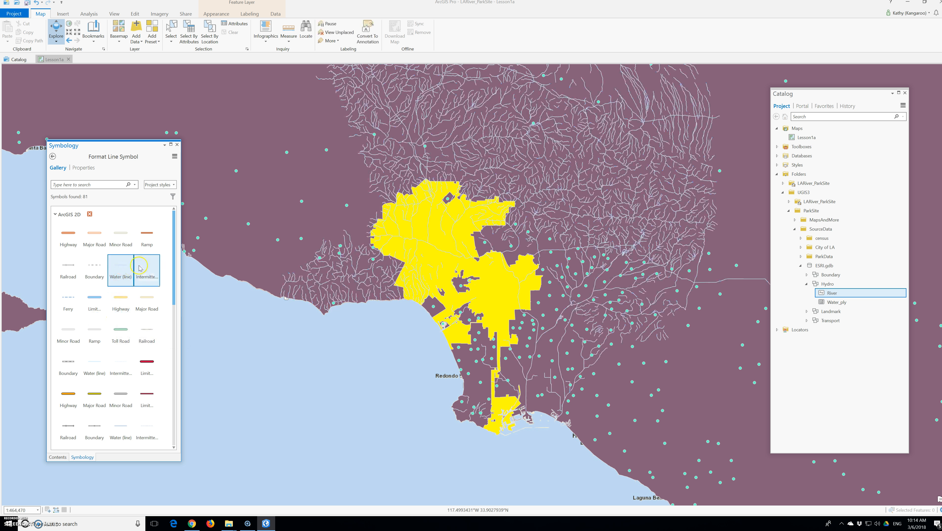
left_click(177, 145)
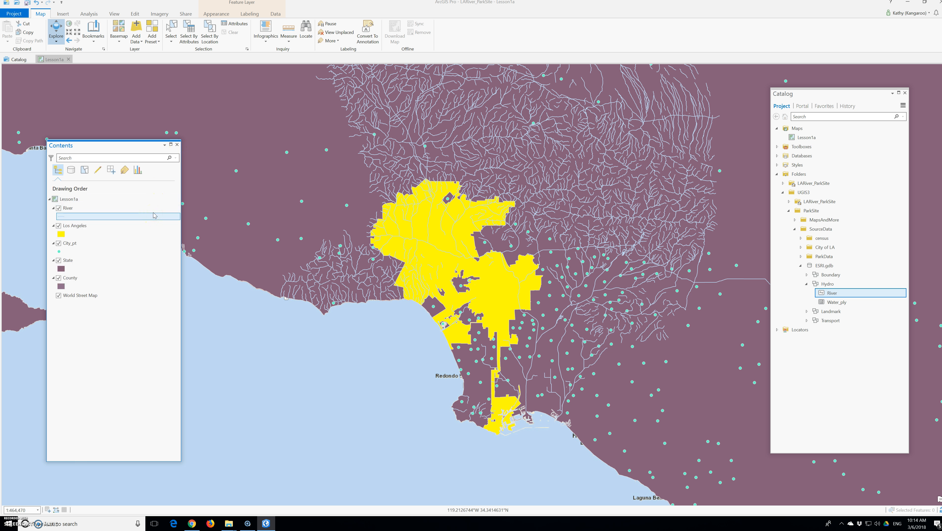
- Identify a stream west of Los Angeles and read through the State layer's attributes for California
left_click(266, 239)
left_click(272, 252)
left_click(322, 269)
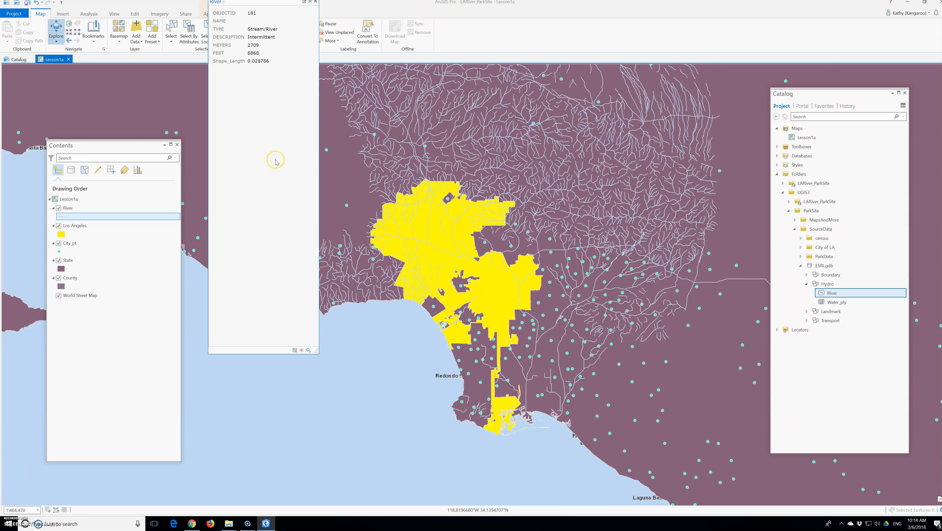
left_click(540, 338)
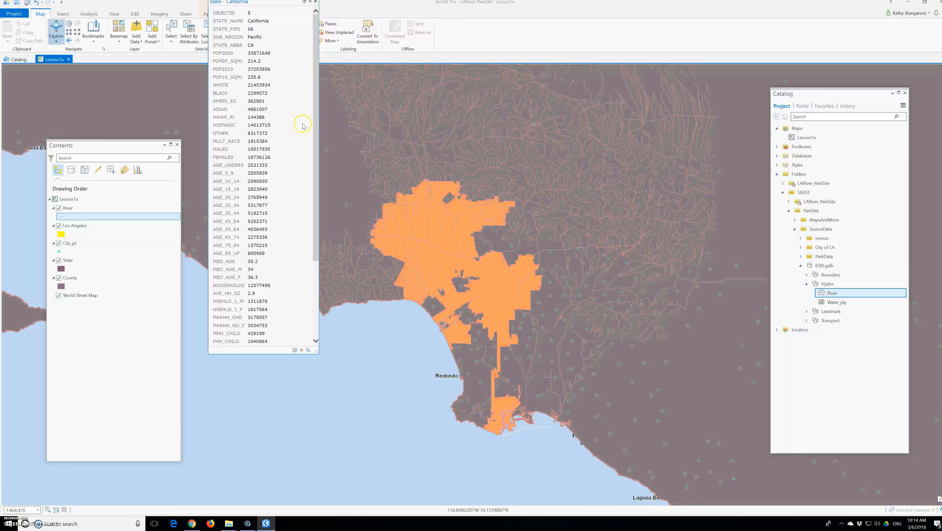
scroll(263, 233, "down", 2)
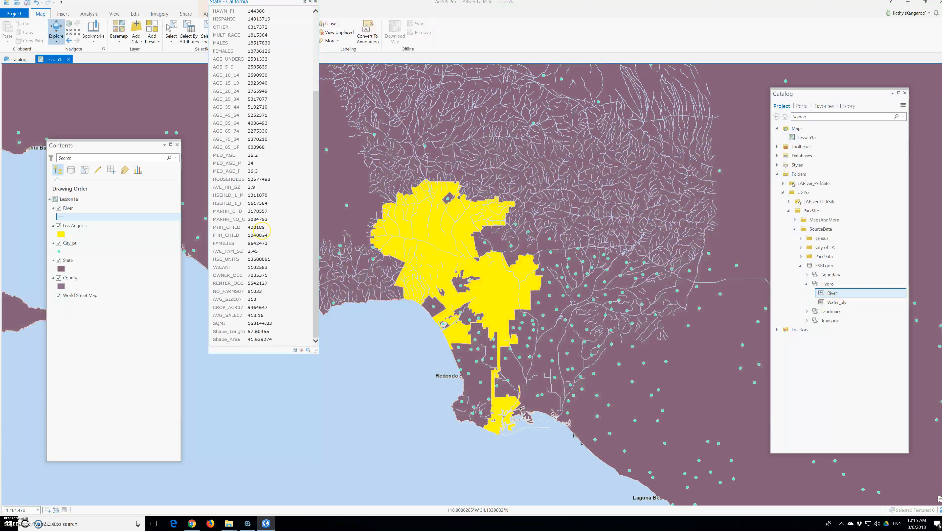
scroll(262, 233, "up", 2)
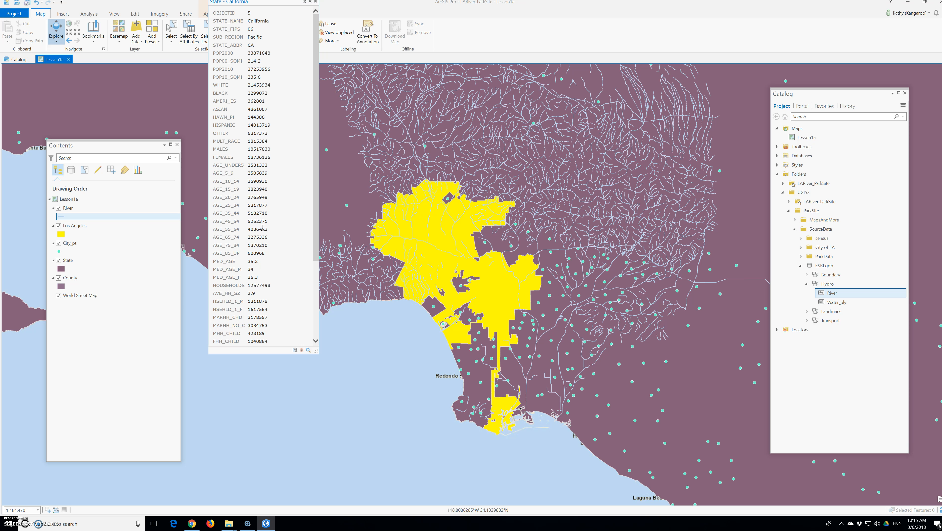
left_click(262, 236)
- Identify several river and pipeline lines along and east of the Los Angeles boundary to read their attributes
left_click(520, 187)
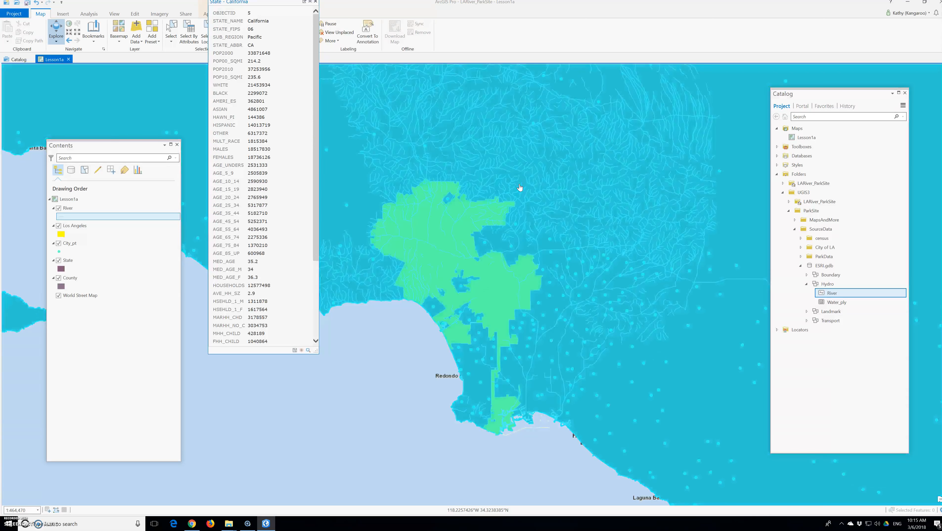
left_click(513, 190)
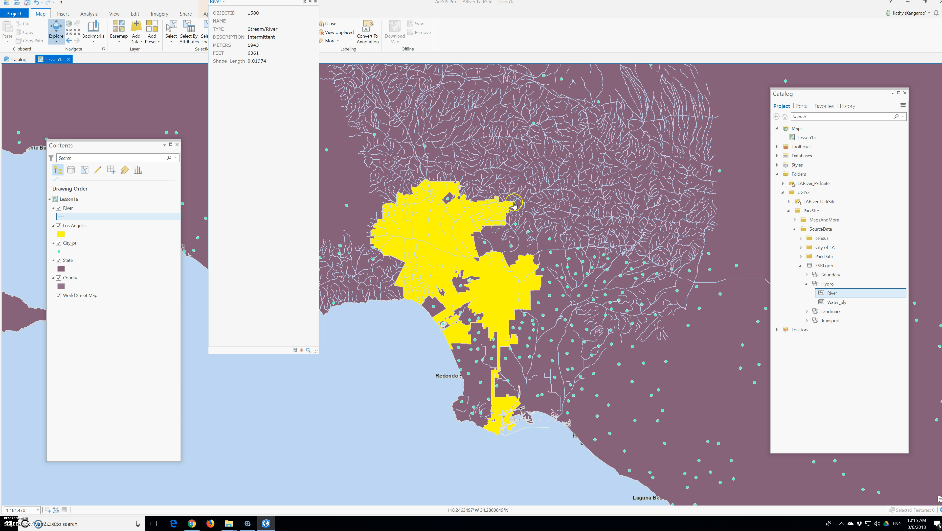
left_click(529, 213)
left_click(537, 241)
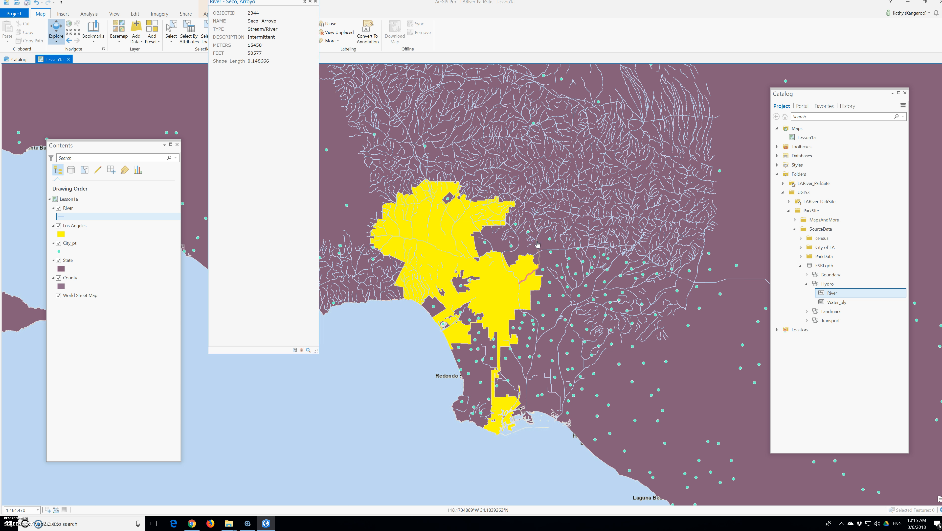
left_click(556, 251)
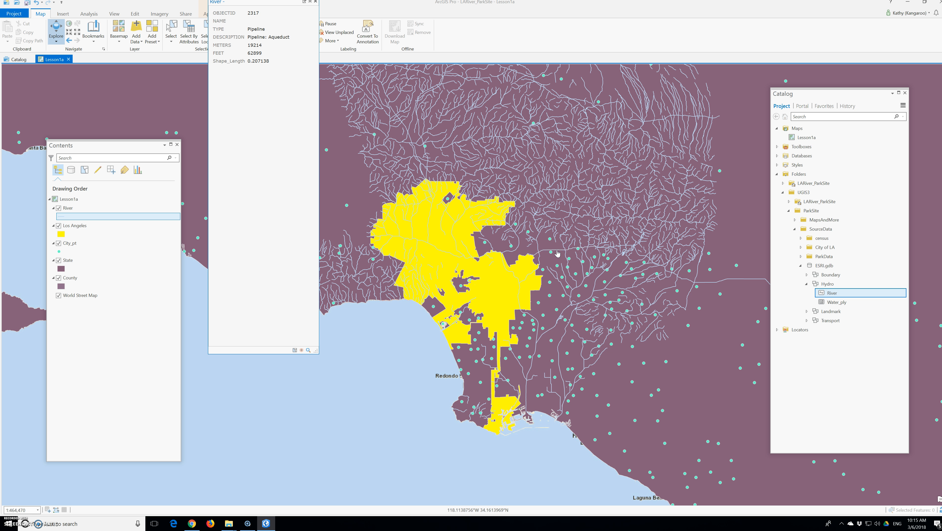
left_click(692, 282)
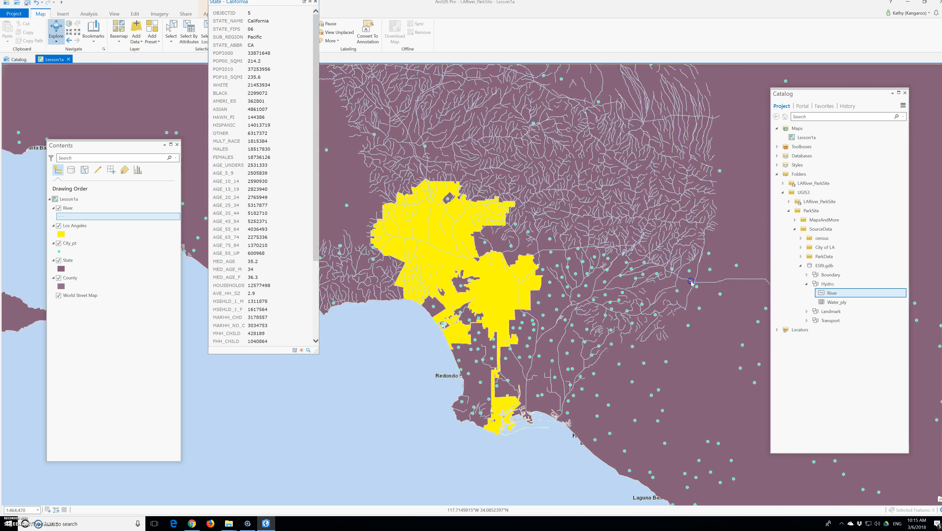
left_click(692, 284)
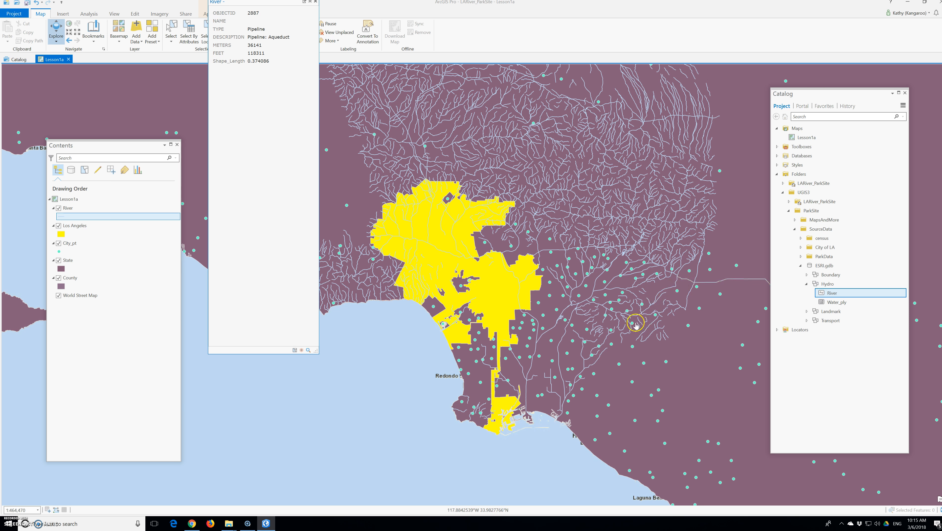
left_click(586, 360)
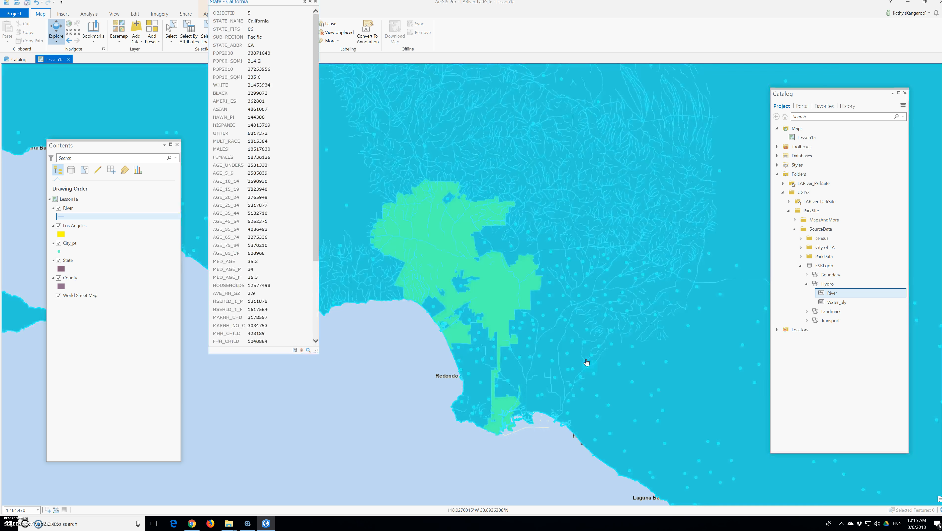
- Try to identify the river line southeast of Los Angeles at a closer scale
scroll(570, 346, "down", 2)
scroll(570, 348, "up", 4)
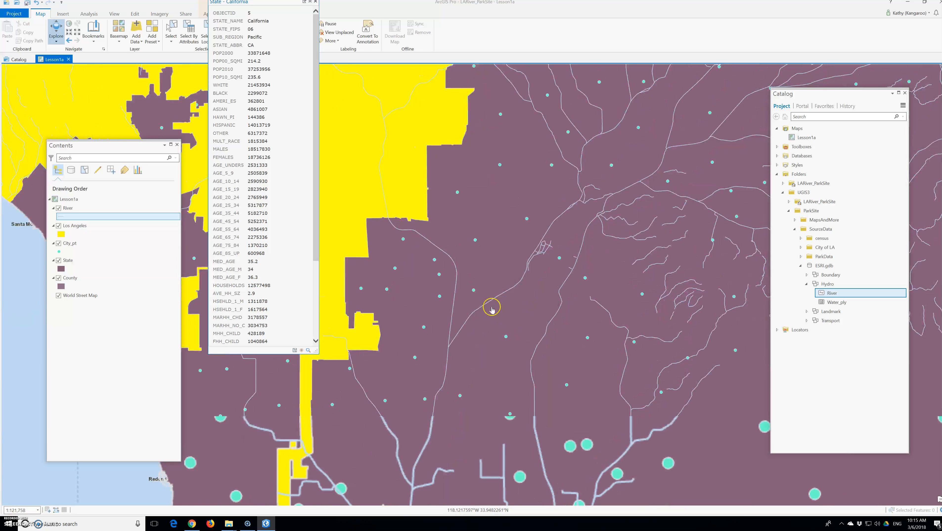
left_click(490, 300)
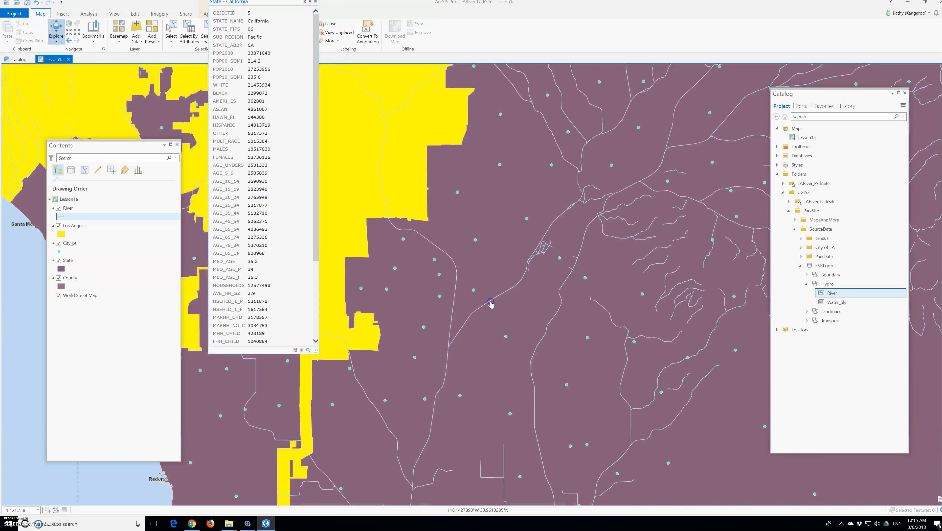
left_click(491, 301)
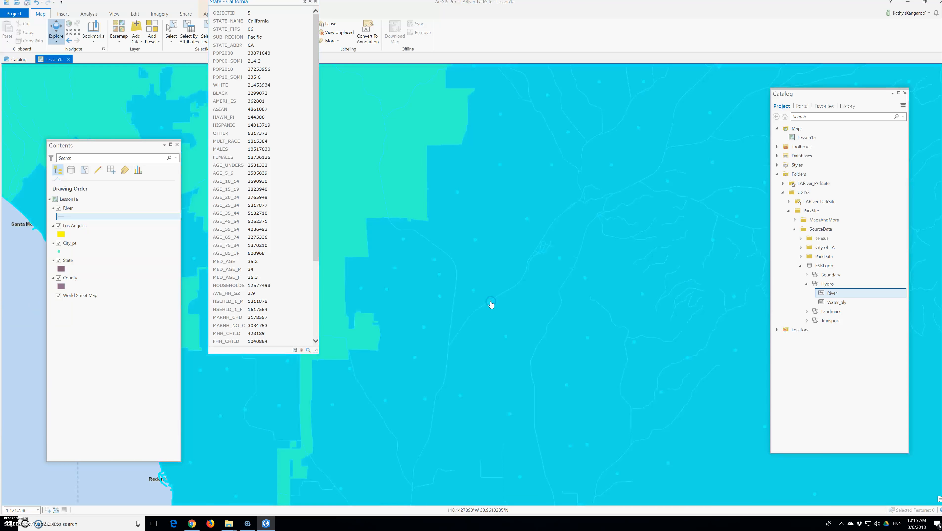
left_click(491, 301)
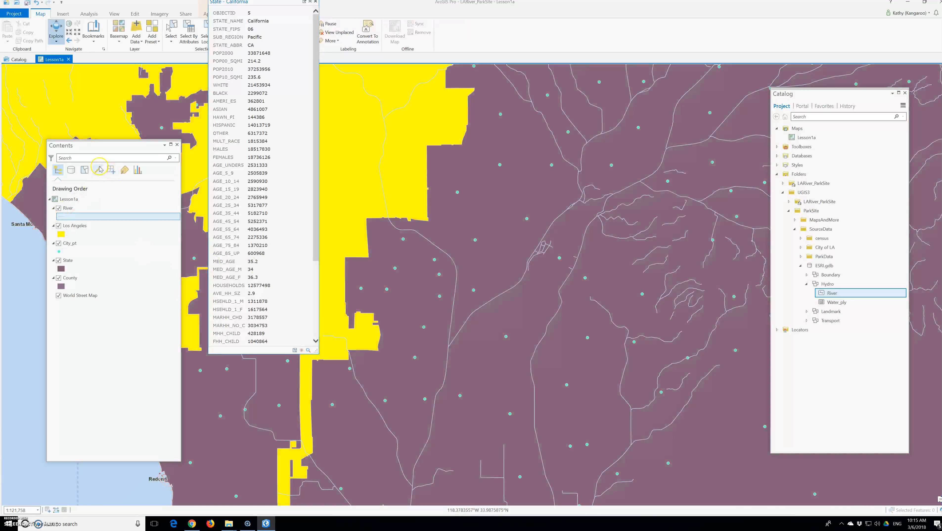
- Make River the only selectable layer by turning off selection for Los Angeles, City_pt, State and County
left_click(84, 169)
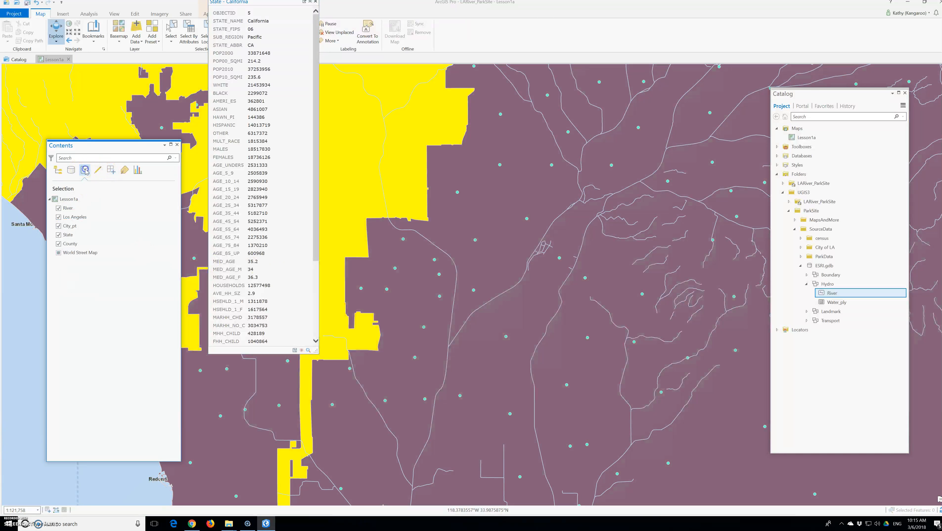
left_click(59, 234)
left_click(58, 244)
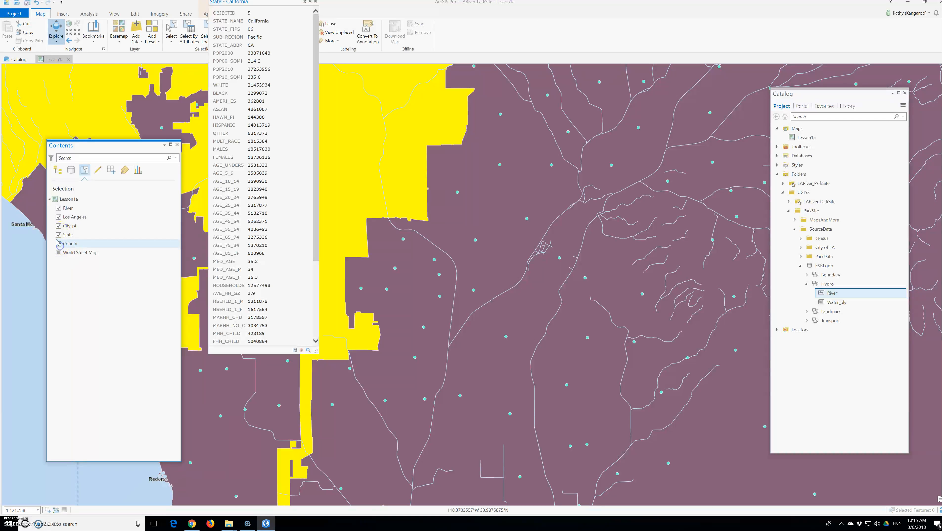
left_click(58, 226)
left_click(59, 216)
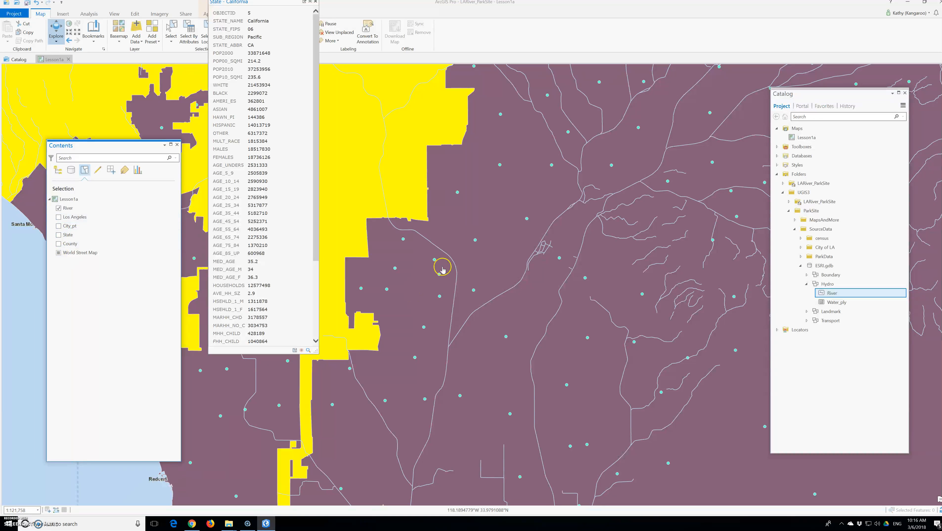
- Identify the Rio Hondo and Los Angeles River segments around their junction to read their attributes
left_click(523, 278)
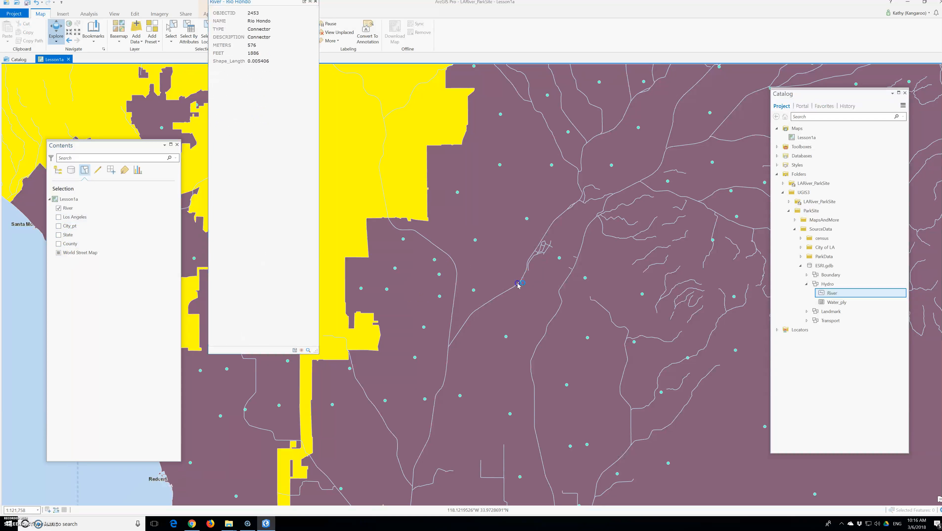
left_click(515, 289)
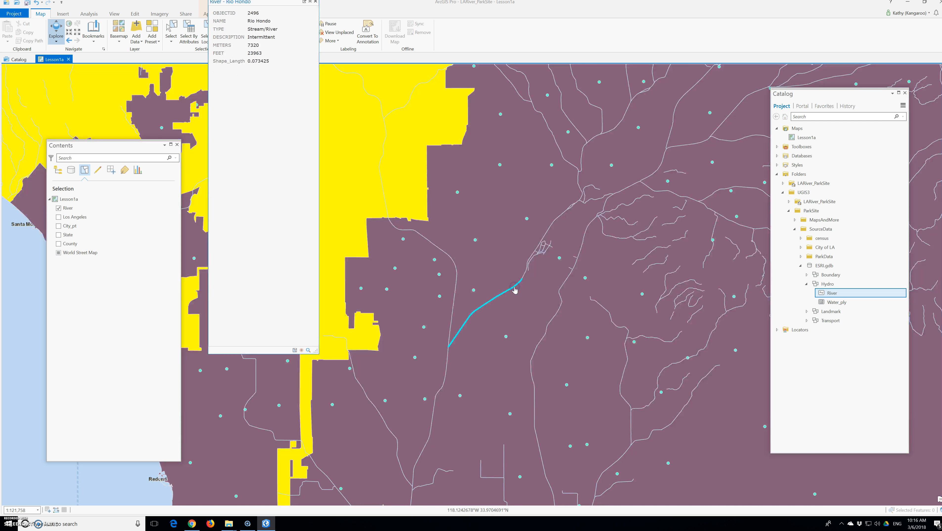
left_click(467, 311)
left_click(453, 315)
left_click(59, 253)
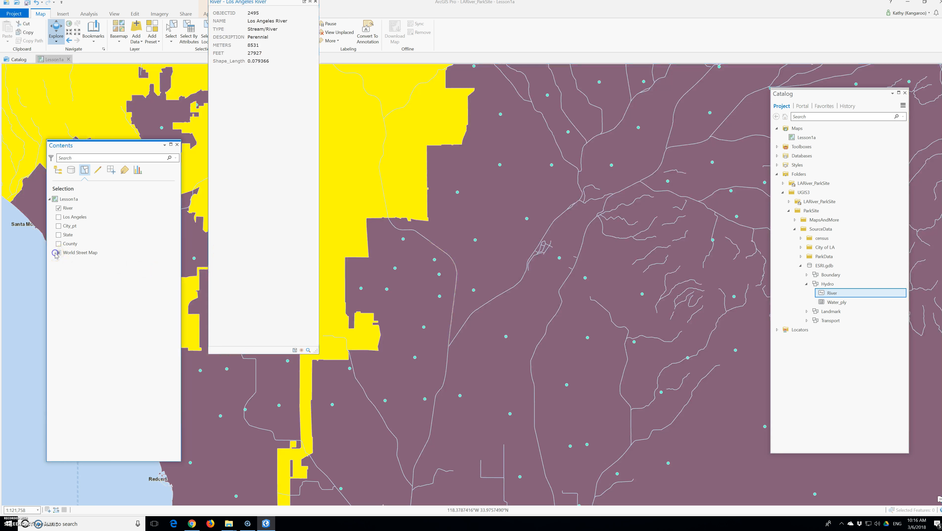
left_click(449, 342)
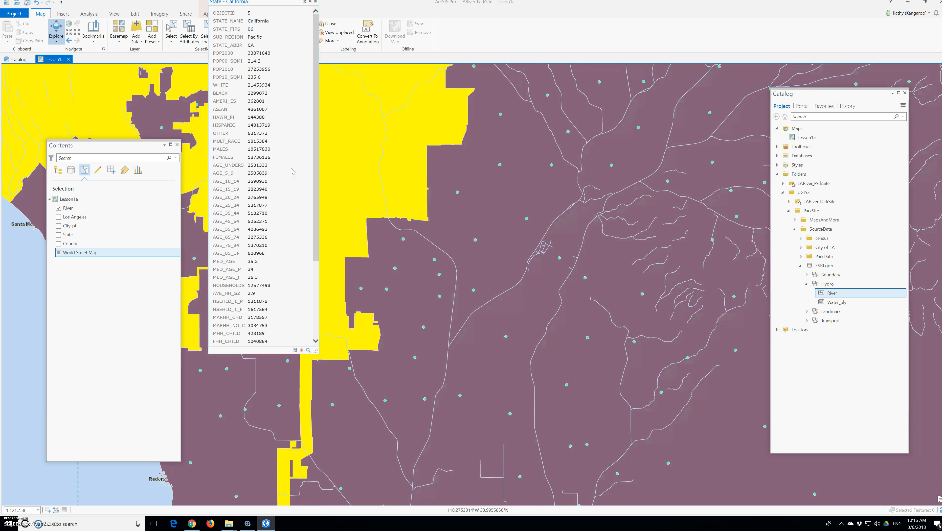
left_click(384, 426)
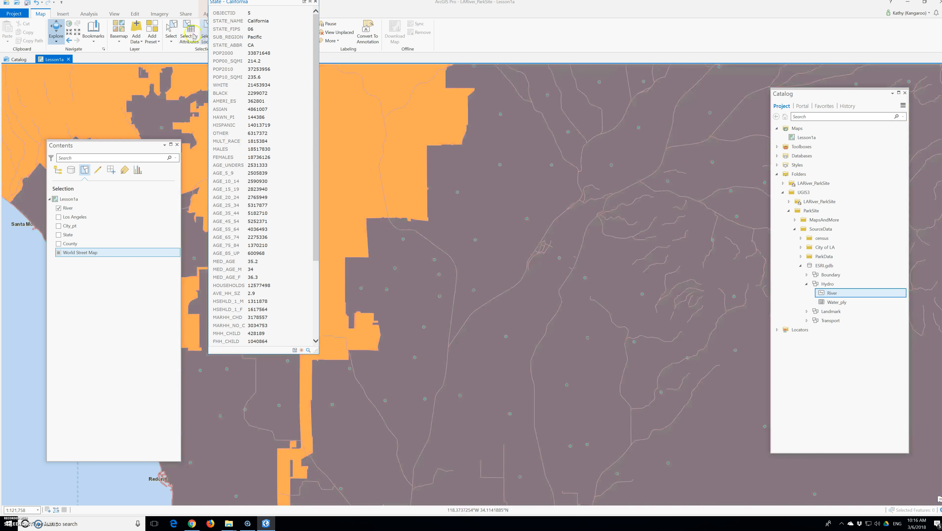
- Select the Los Angeles River segment running south from the Rio Hondo junction
left_click(171, 28)
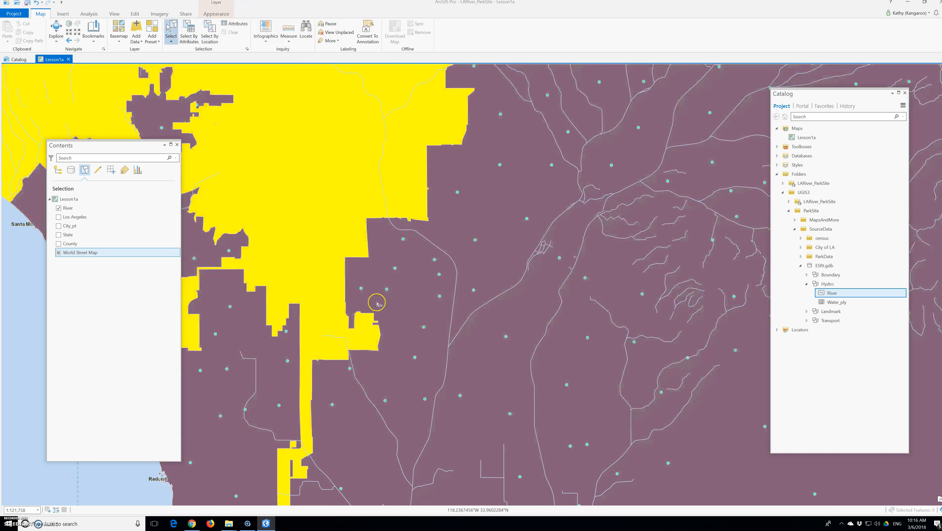
left_click(392, 423)
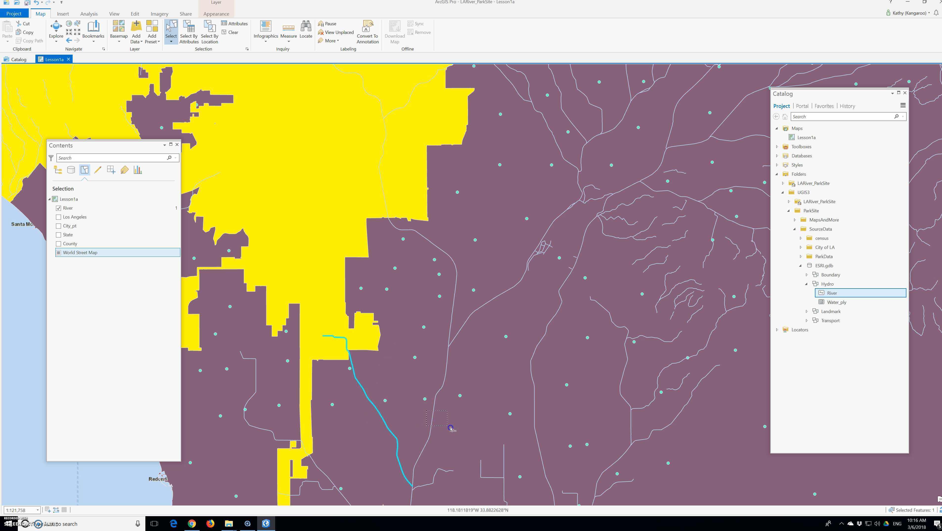
left_click(454, 420)
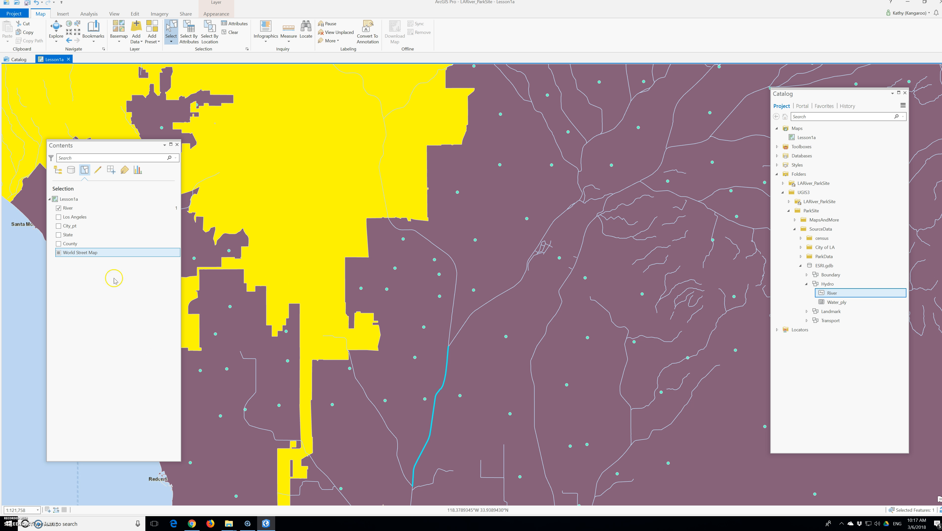
- Filter the River layer with a definition query where NAME is equal to Los Angeles River
left_click(58, 170)
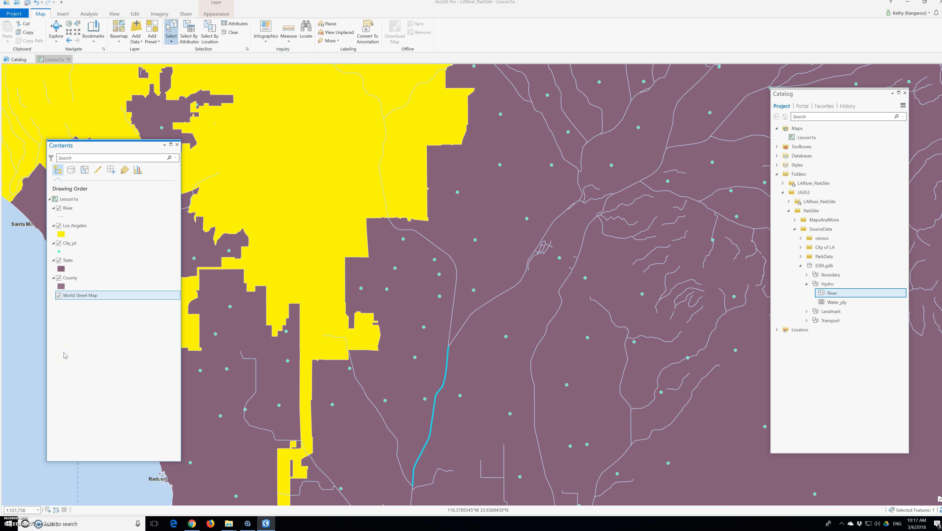
right_click(67, 209)
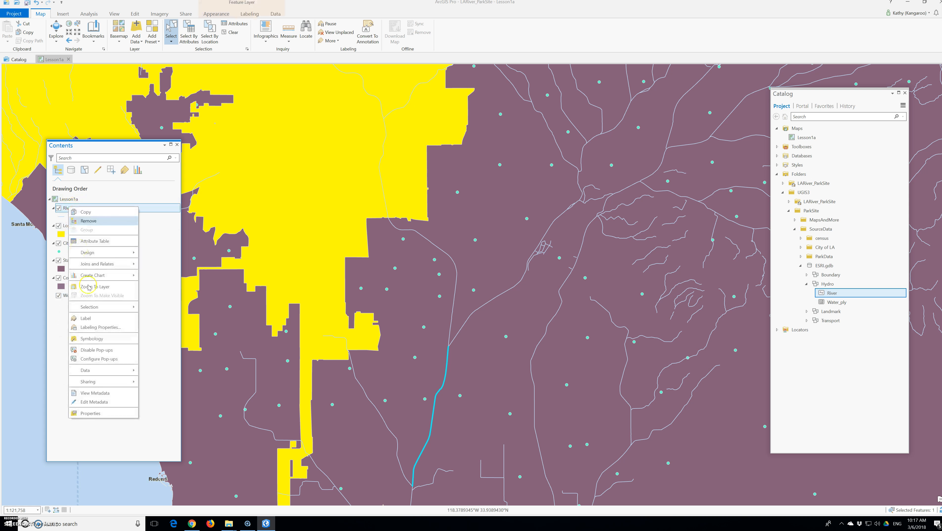
left_click(98, 414)
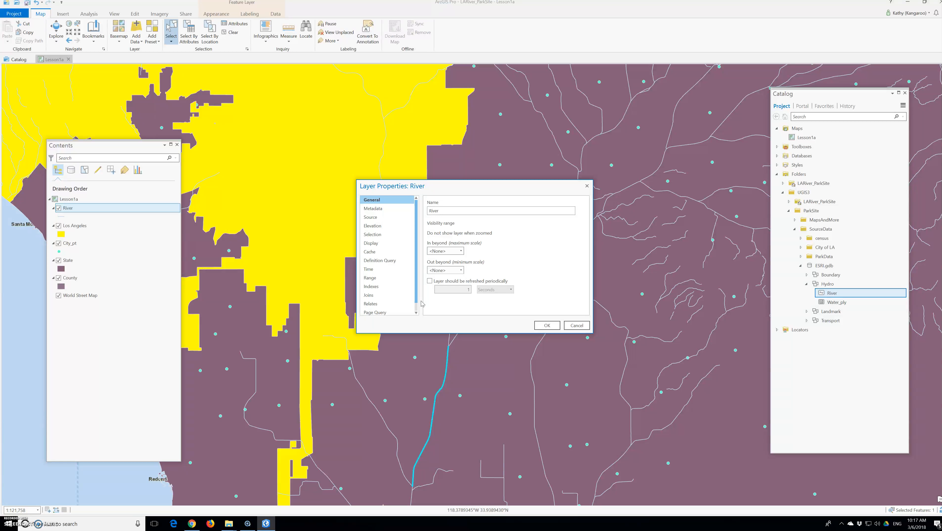
left_click(386, 261)
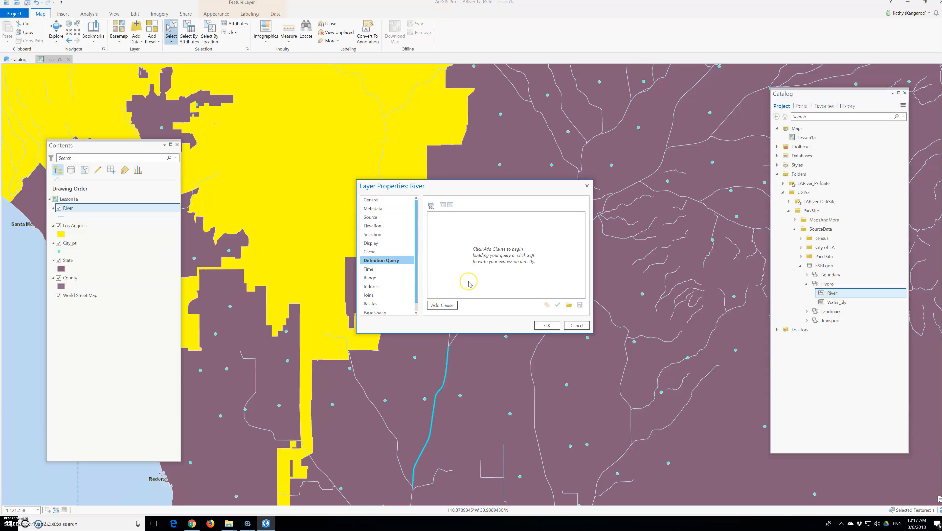
left_click(442, 304)
left_click(452, 232)
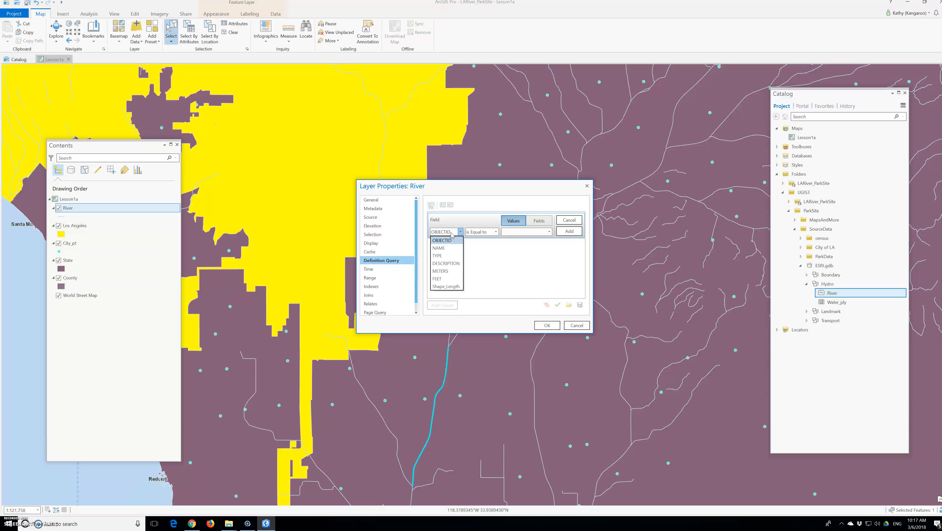
left_click(439, 248)
left_click(548, 232)
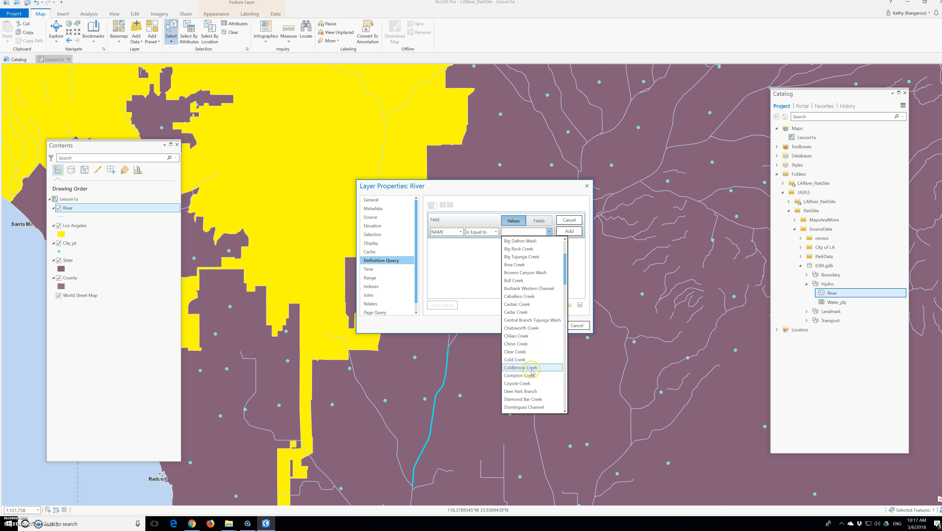
scroll(533, 361, "down", 10)
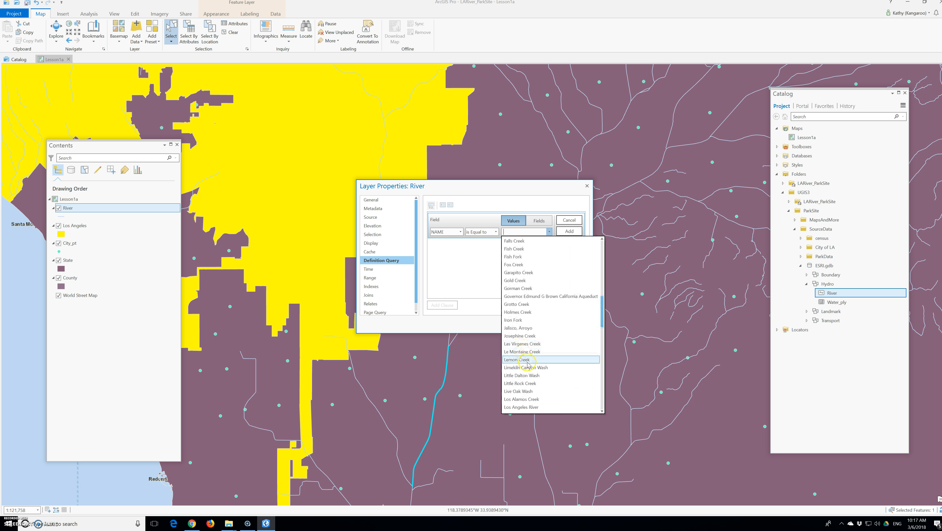
left_click(535, 388)
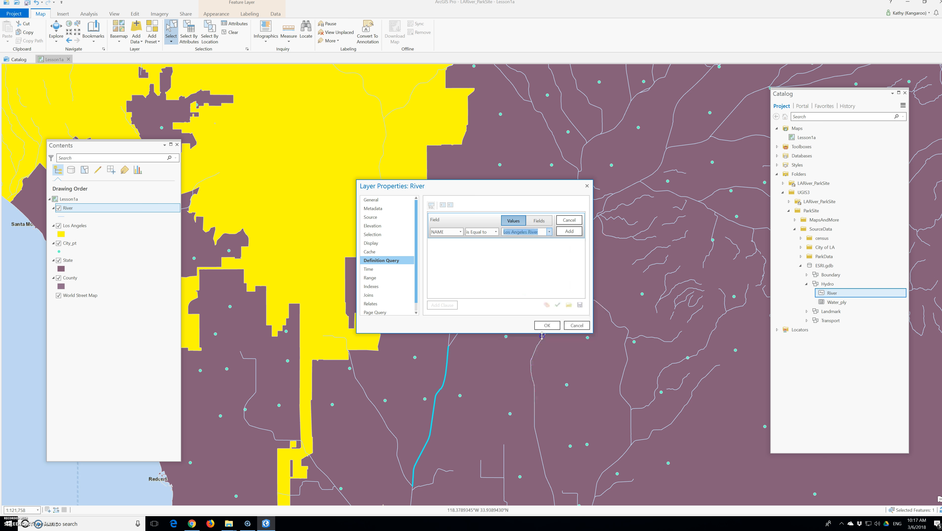
left_click(547, 325)
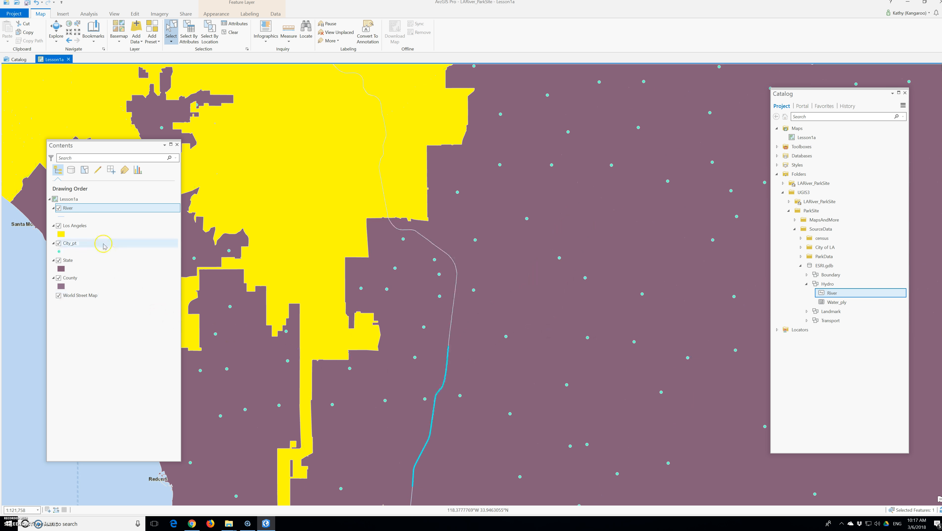
- Open the River layer's attribute table and move the layer list off its NAME and TYPE columns
right_click(72, 207)
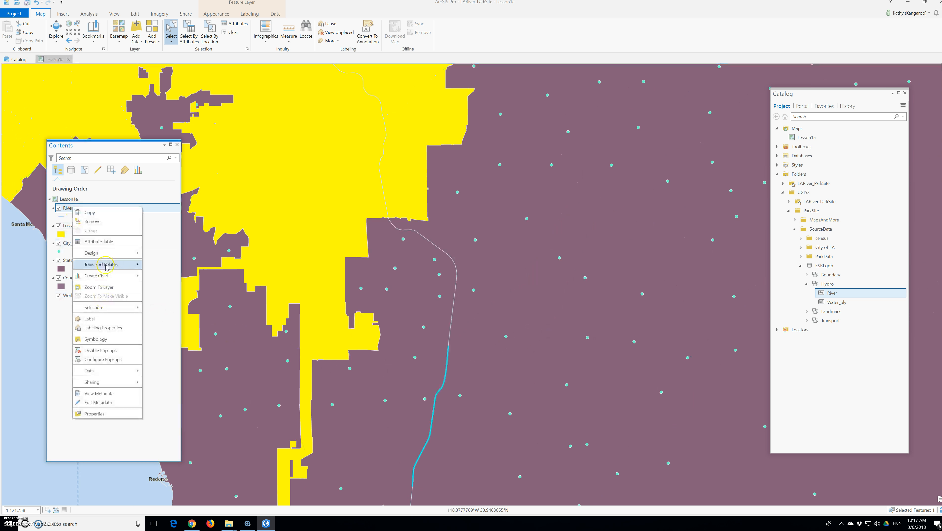
left_click(109, 242)
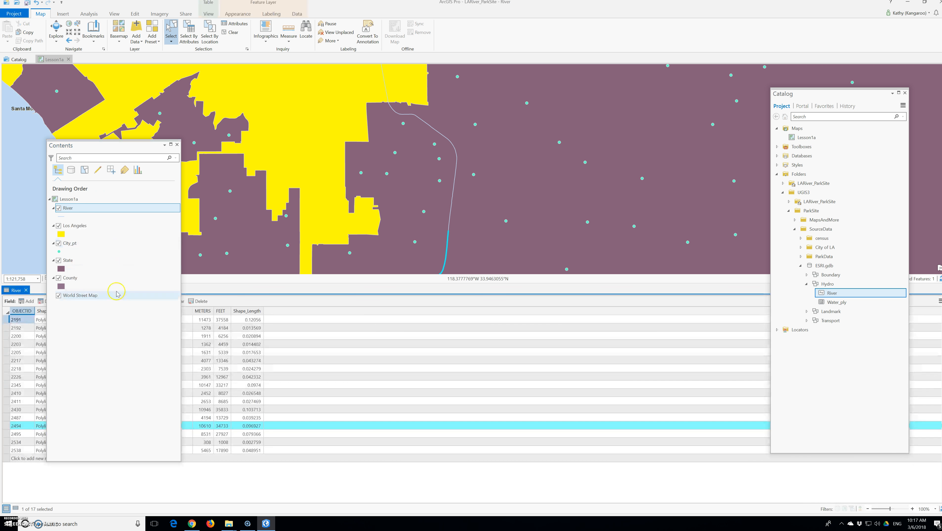
left_click_drag(101, 145, 178, 153)
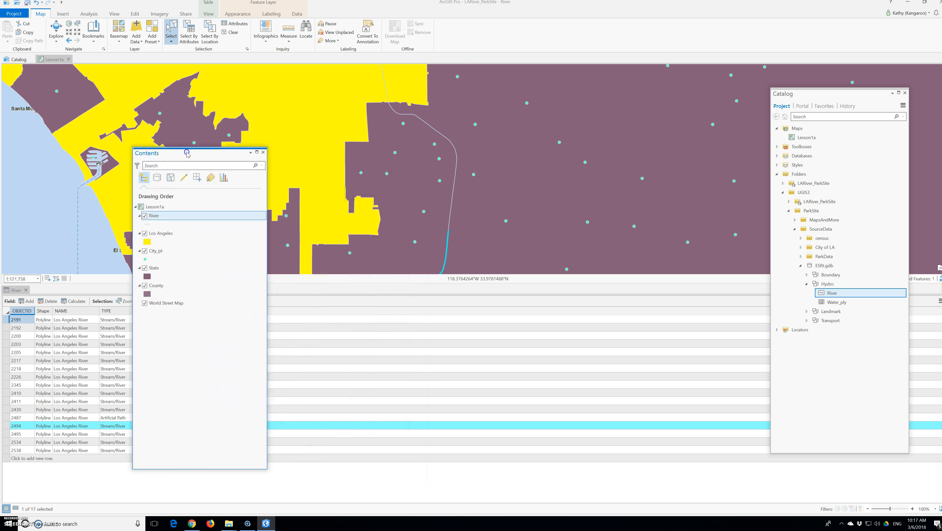
- Review the definition query clause stored in the River layer's properties
left_click(162, 217)
right_click(163, 218)
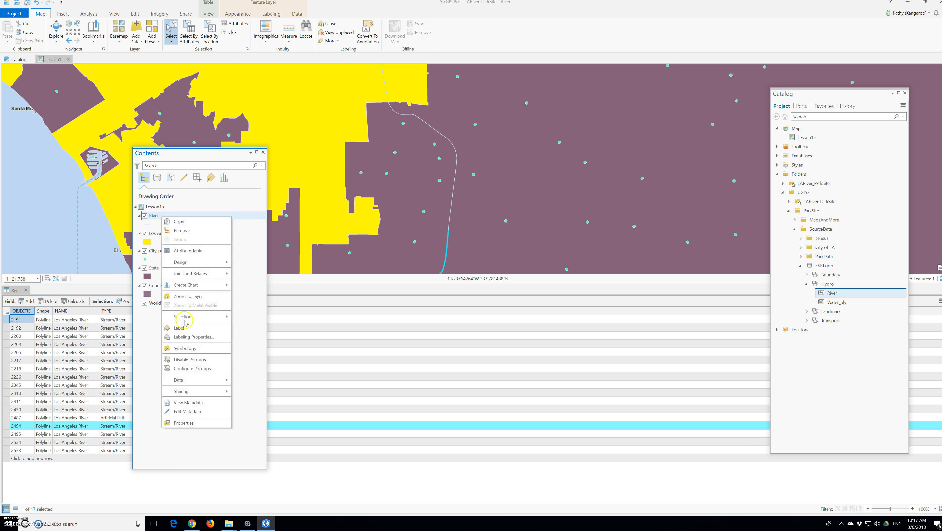
left_click(186, 425)
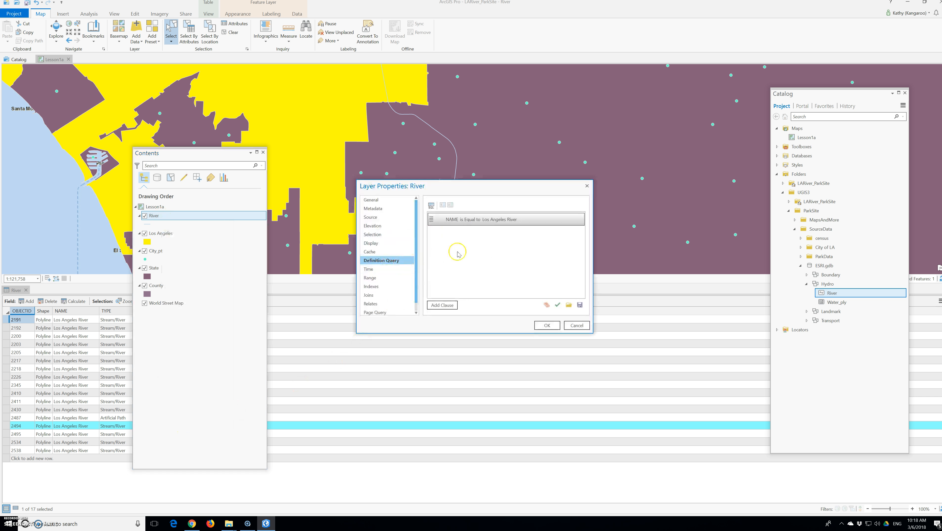
left_click(547, 324)
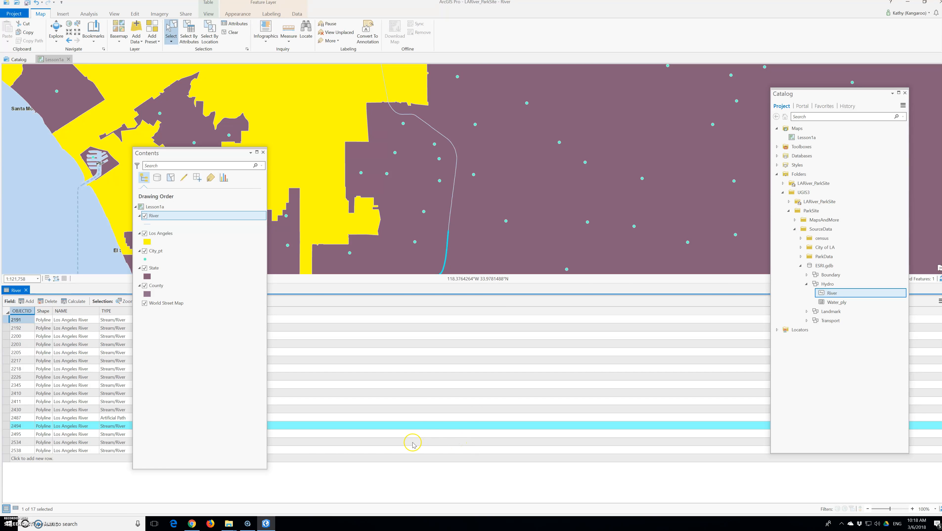
- Clear the selected river segment with the whole Los Angeles area in view
scroll(359, 219, "down", 3)
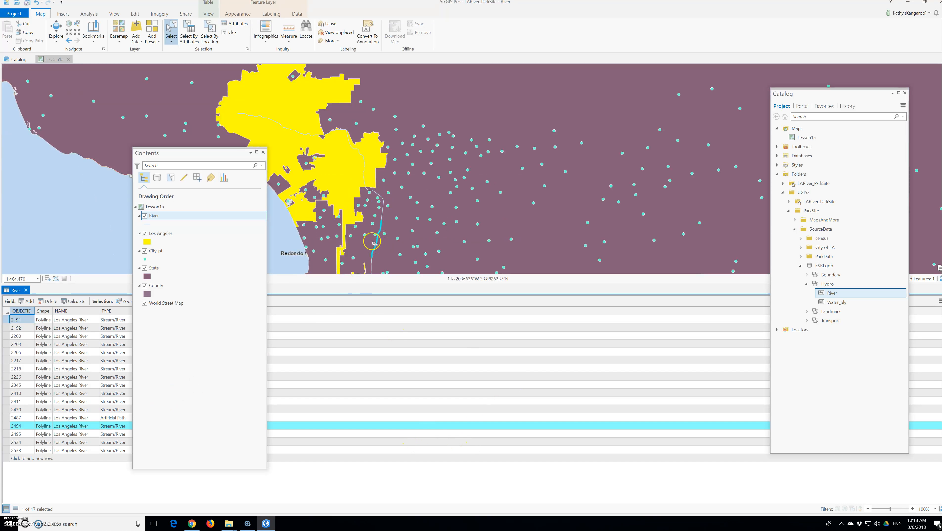
scroll(356, 219, "down", 1)
left_click(357, 219)
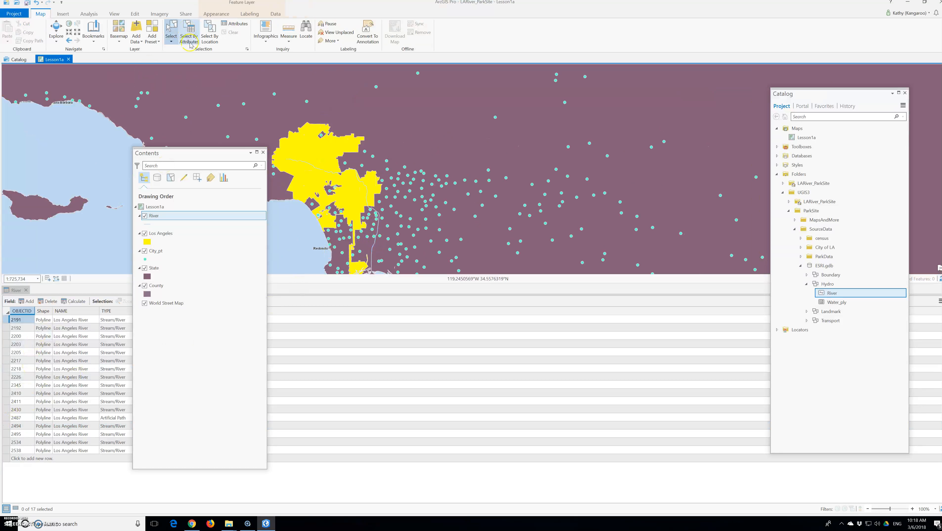
- Rename the River layer as Los Angeles River
left_click_drag(184, 156, 157, 136)
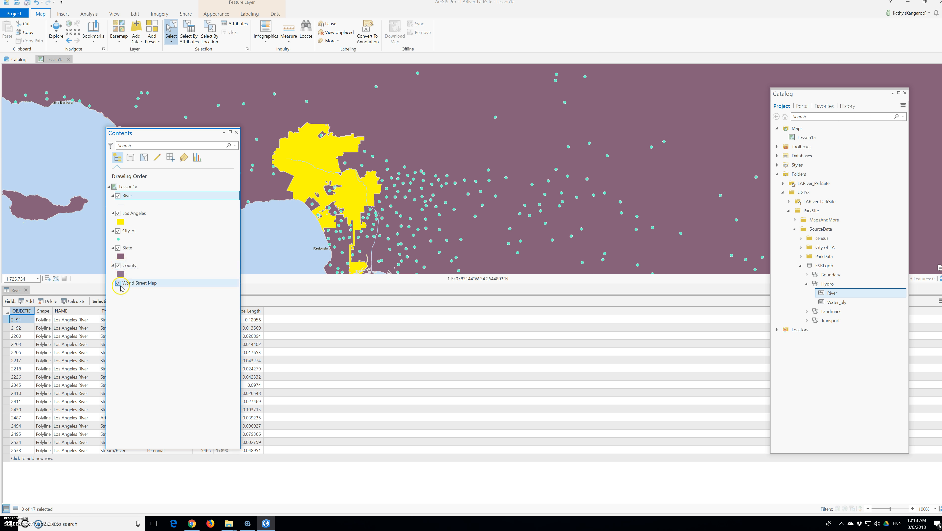
right_click(131, 196)
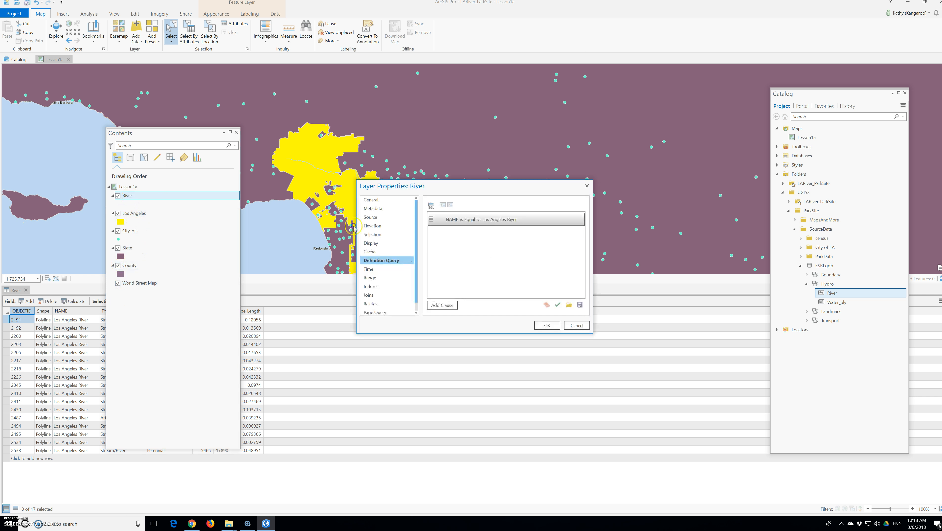
left_click(587, 186)
left_click(130, 196)
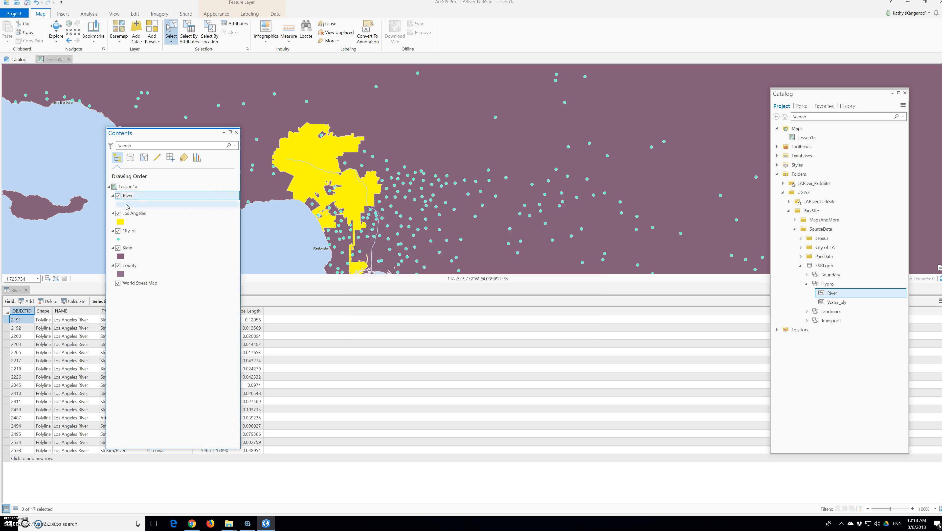
type("Lons")
key("BackSpace")
key("BackSpace")
type("s Angeles")
key("Return")
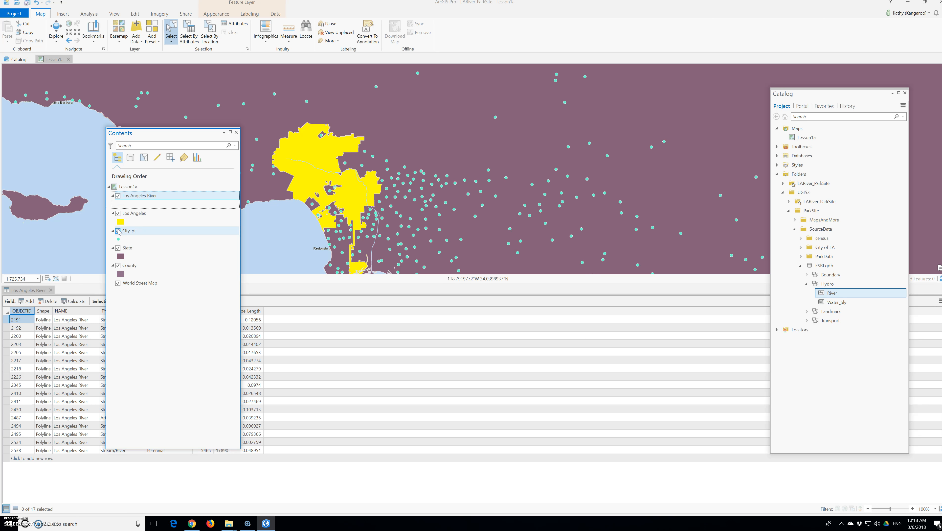
- Symbolize the Los Angeles River layer with a blue line 3 pt wide
left_click(131, 197)
left_click(154, 329)
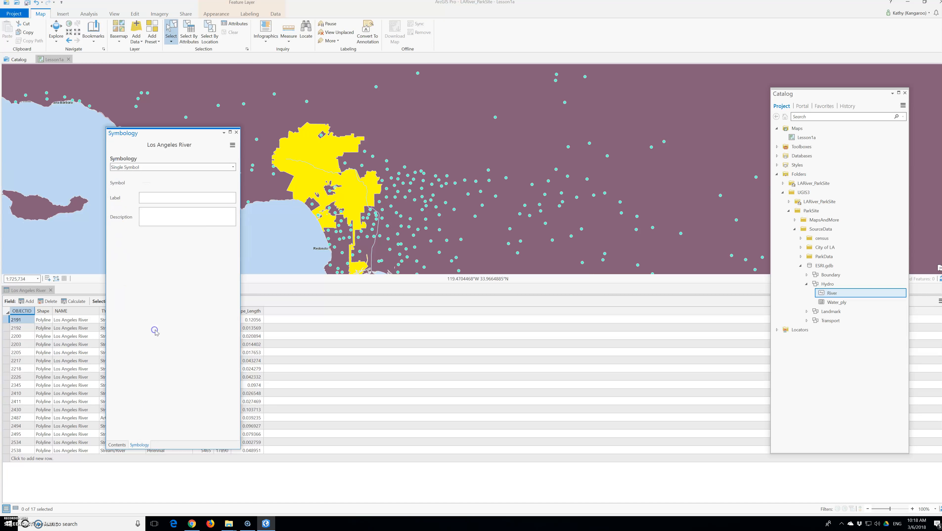
left_click(146, 183)
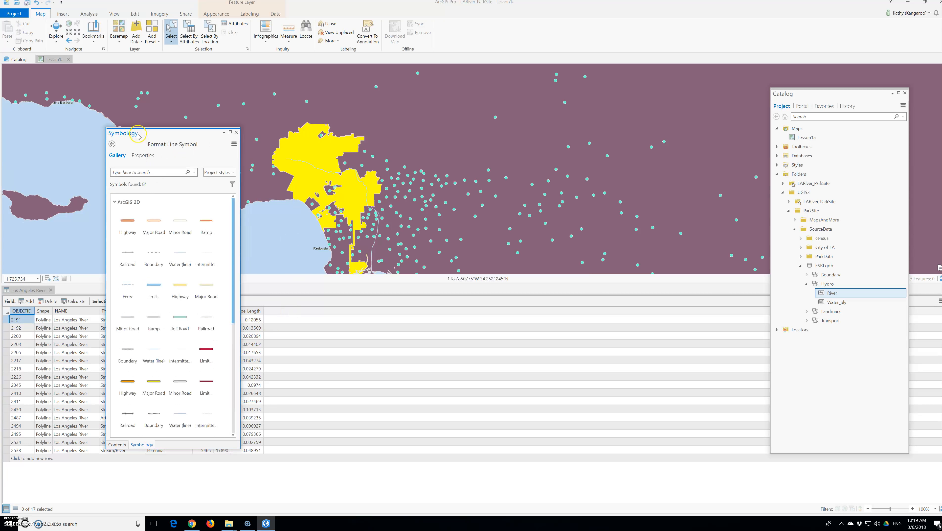
left_click_drag(211, 141, 328, 153)
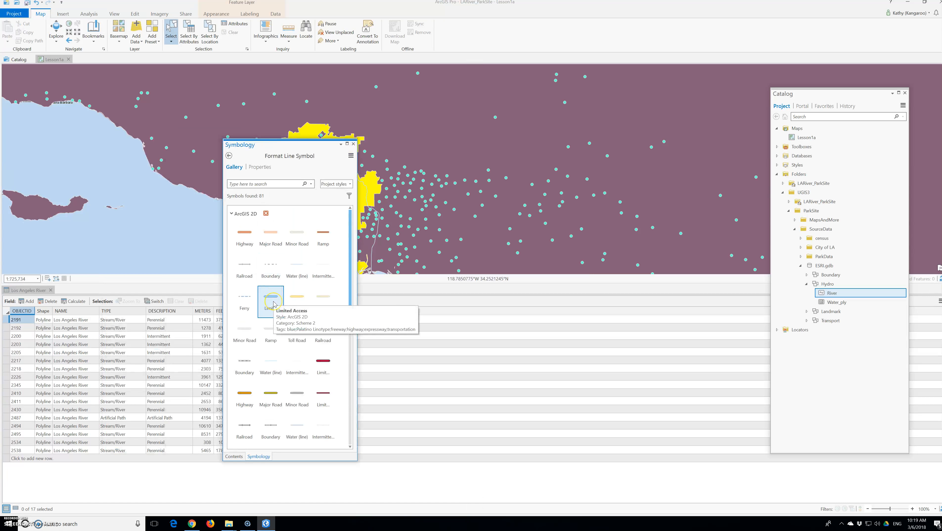
left_click(260, 166)
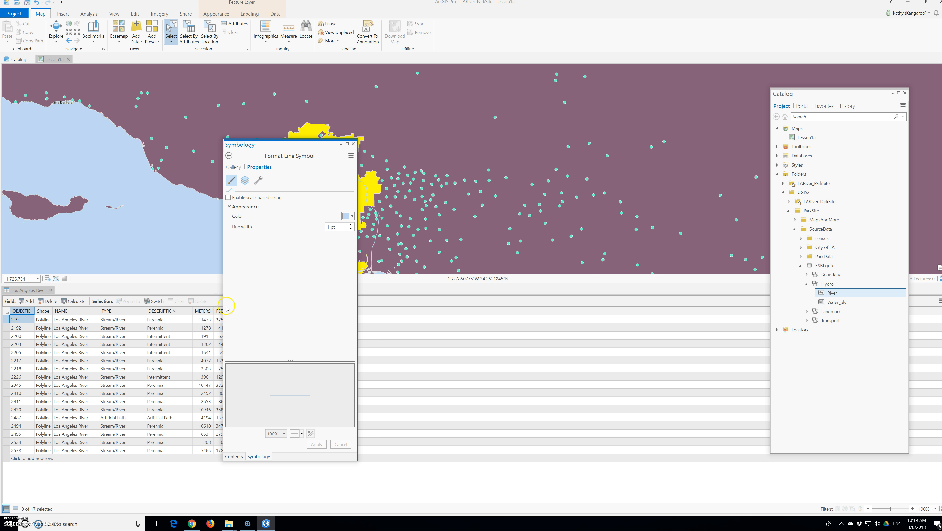
left_click(349, 215)
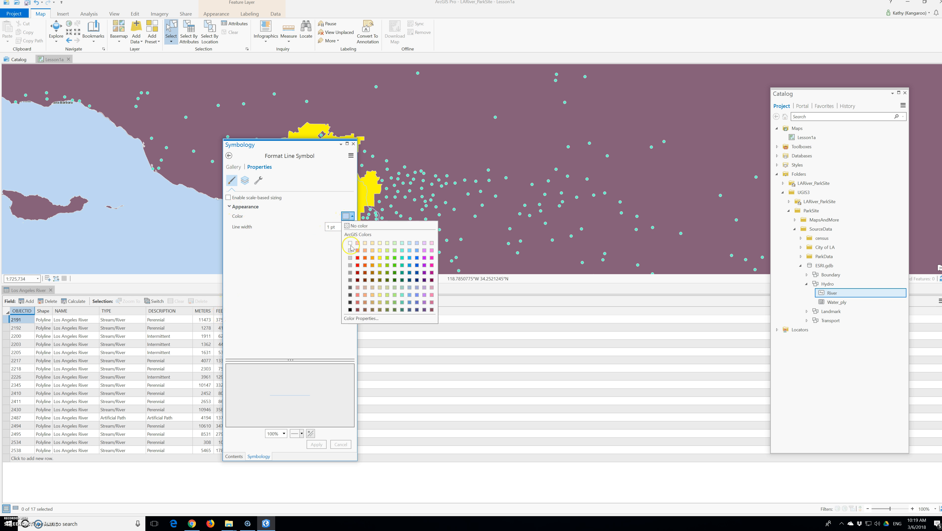
left_click(417, 265)
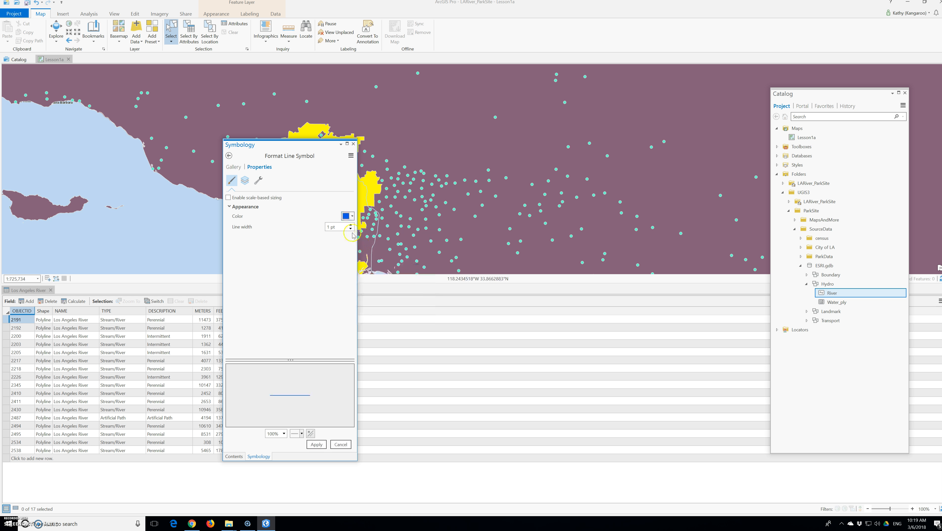
left_click(351, 224)
left_click(350, 224)
left_click(316, 444)
left_click(240, 299)
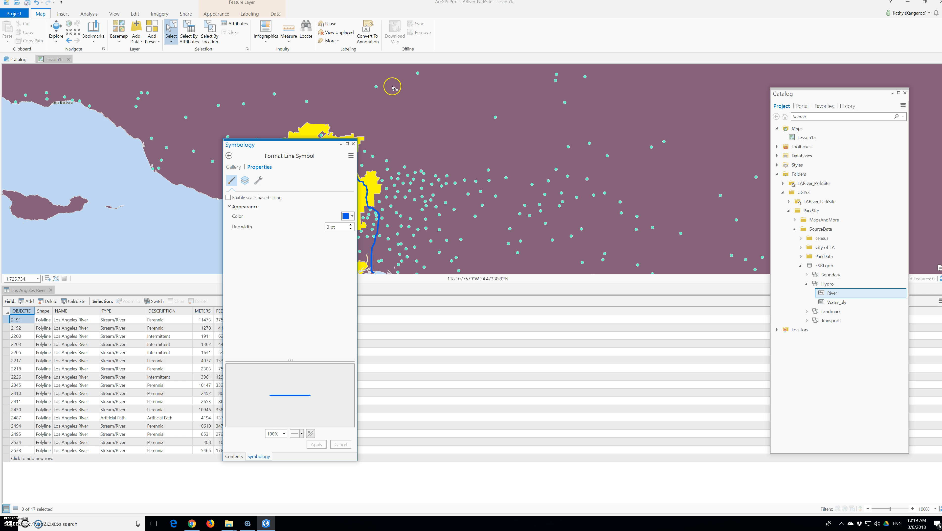
left_click(353, 143)
- Move the layer list clear of the Los Angeles River attribute table and examine its records and selection count
left_click_drag(321, 145, 136, 99)
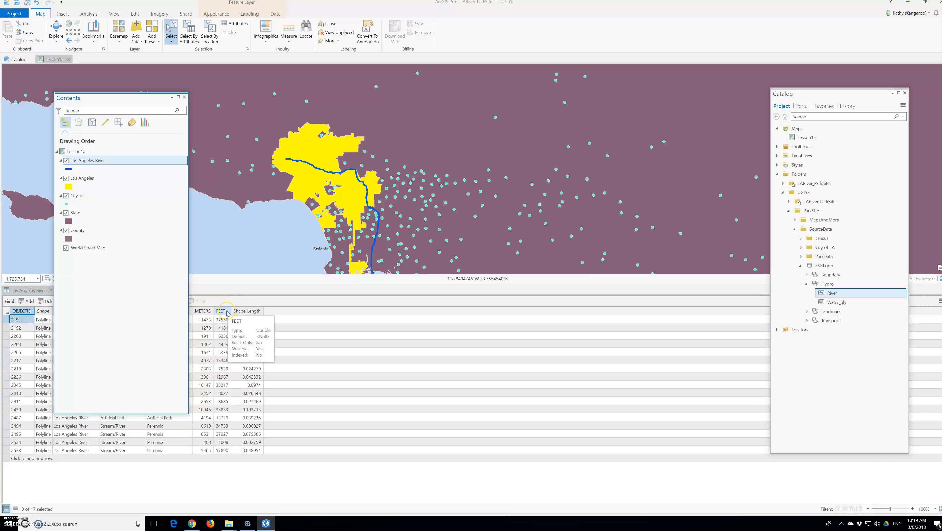
left_click_drag(94, 102, 515, 131)
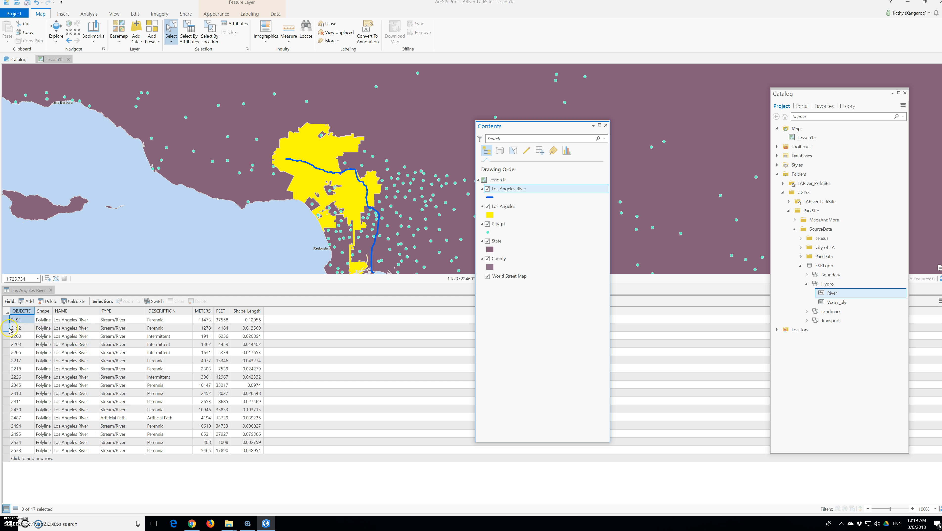
left_click(75, 394)
left_click(45, 425)
left_click(73, 352)
left_click(41, 508)
left_click(33, 506)
- Set up Select Layer By Attribute for a new selection on the Los Angeles River layer and begin a query clause
left_click(188, 30)
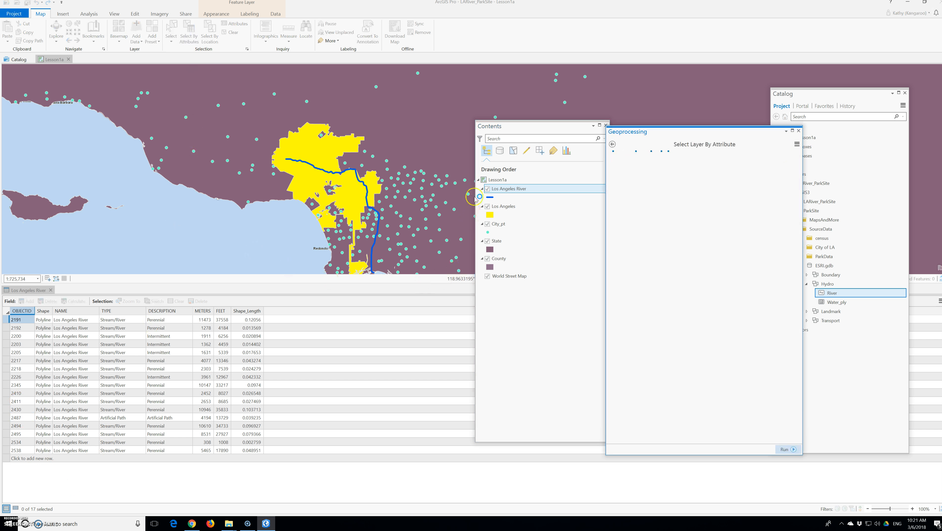
left_click_drag(524, 126, 315, 127)
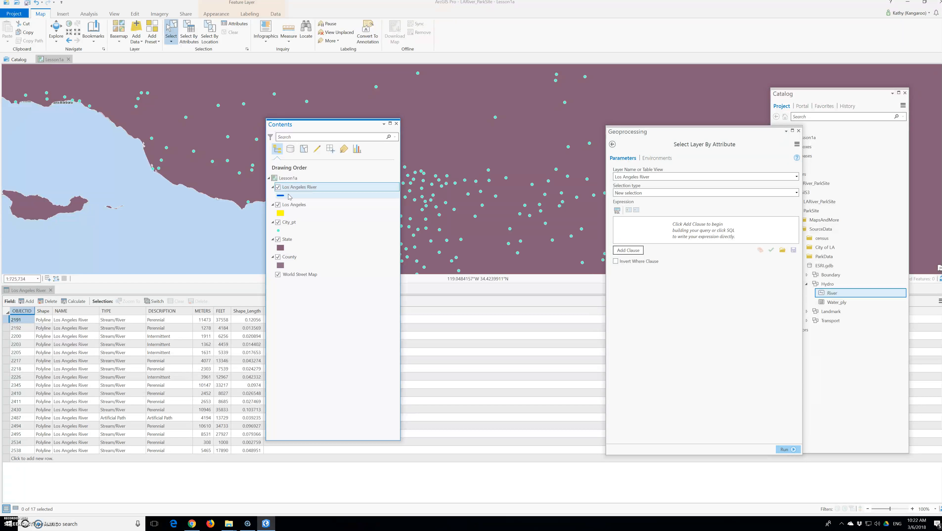
left_click(308, 189)
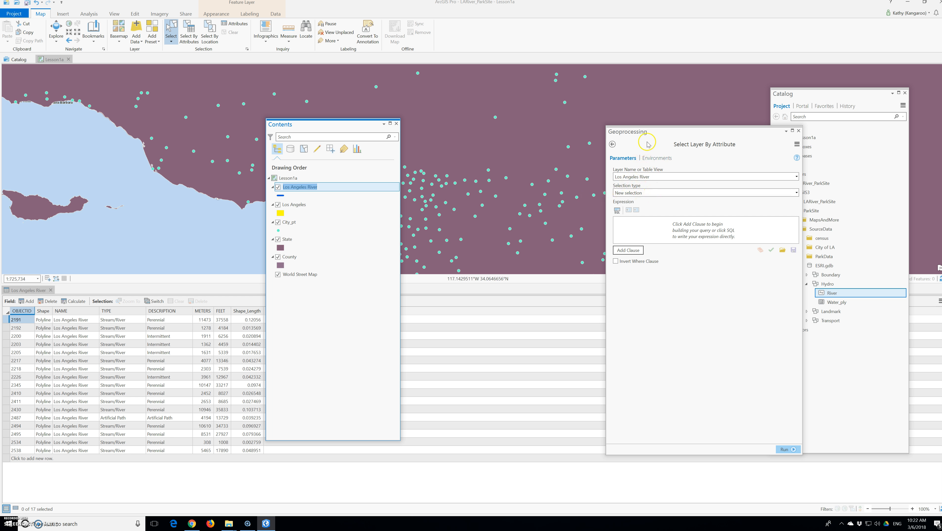
left_click_drag(655, 136, 578, 128)
left_click(558, 181)
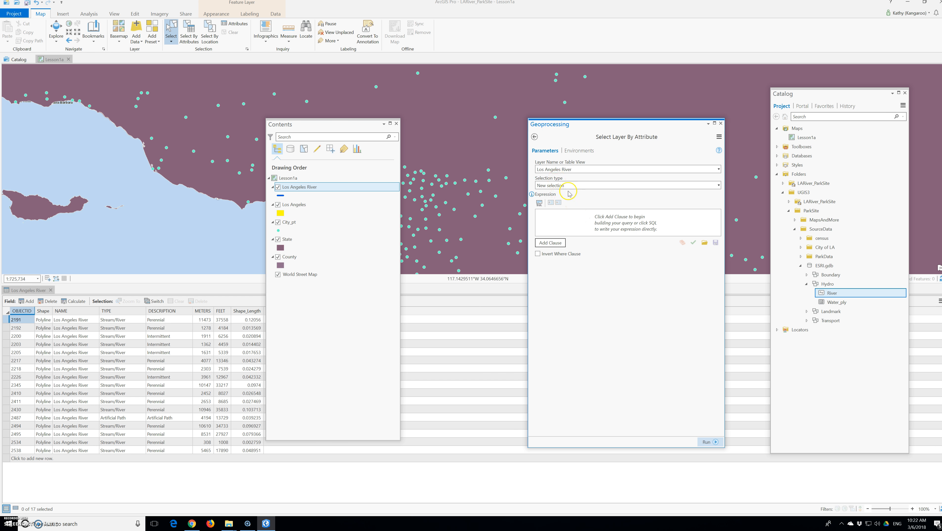
left_click(550, 244)
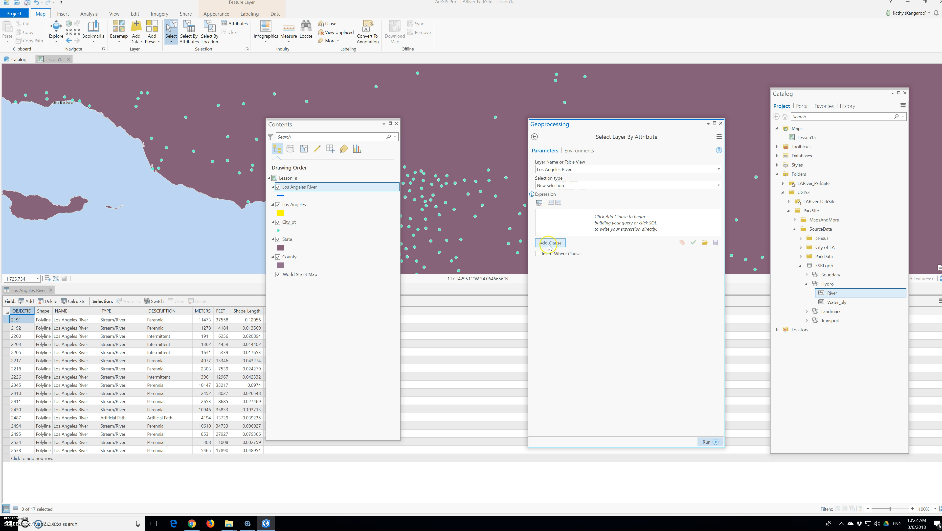